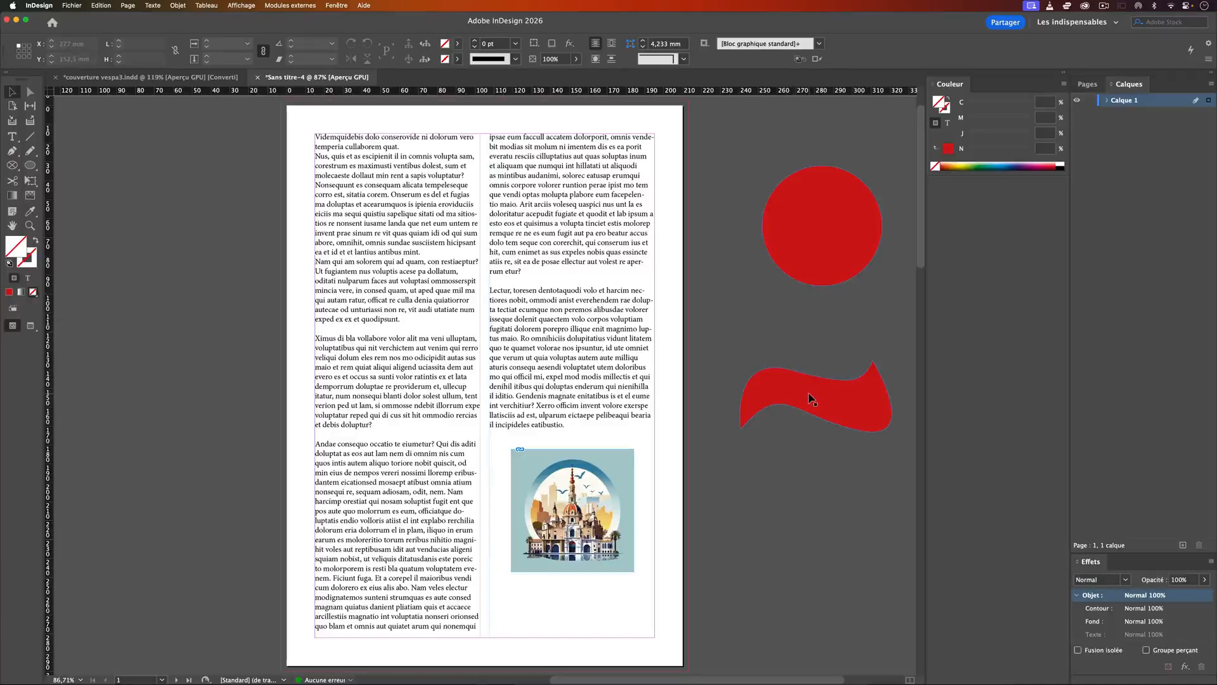
Step: Move the city illustration over the gutter between the two text columns, to about X 72.5 mm, Y 63 mm
drag(606, 469, 519, 257)
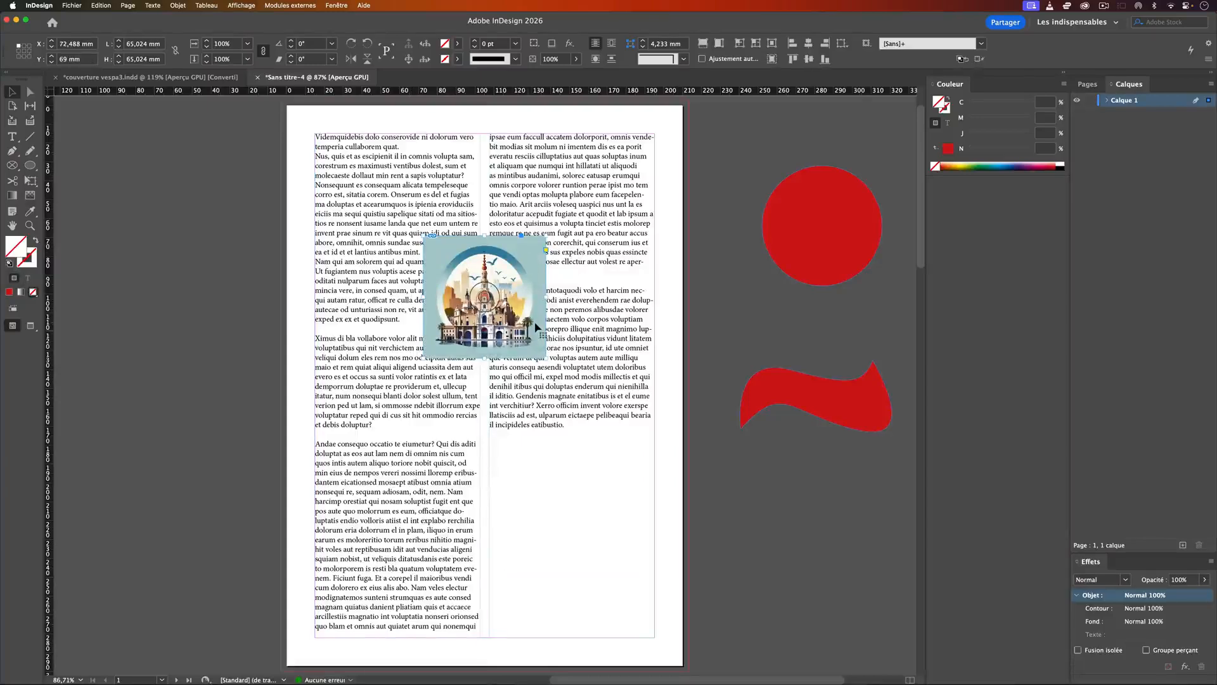
mouse_move(523, 271)
mouse_down()
mouse_move(512, 324)
mouse_move(525, 256)
mouse_up()
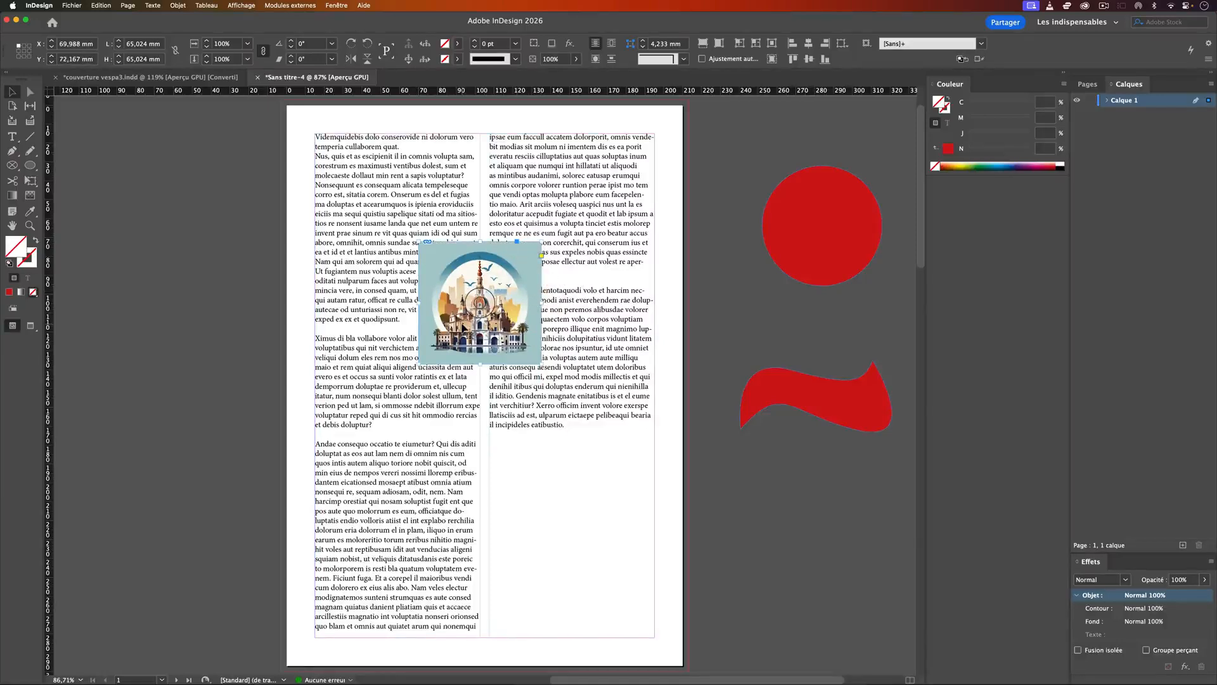
drag(520, 260, 524, 242)
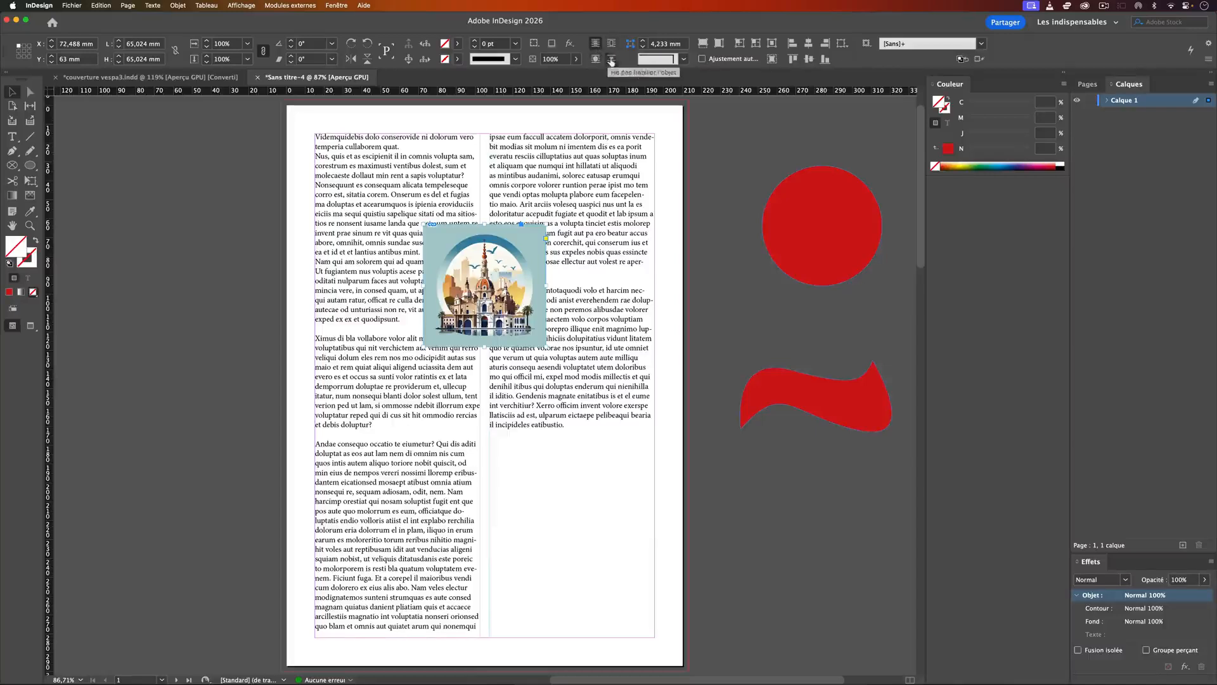
Step: Show the Propriétés panel and dock it beside the Couleur panel
click(339, 5)
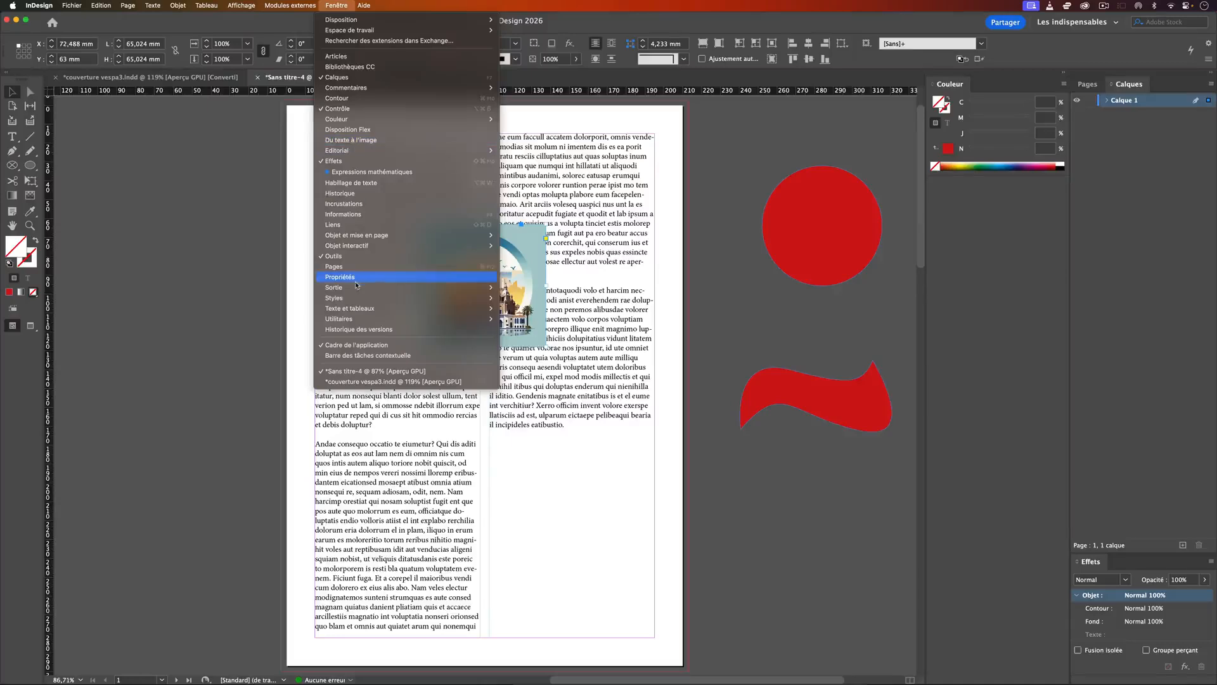
click(354, 277)
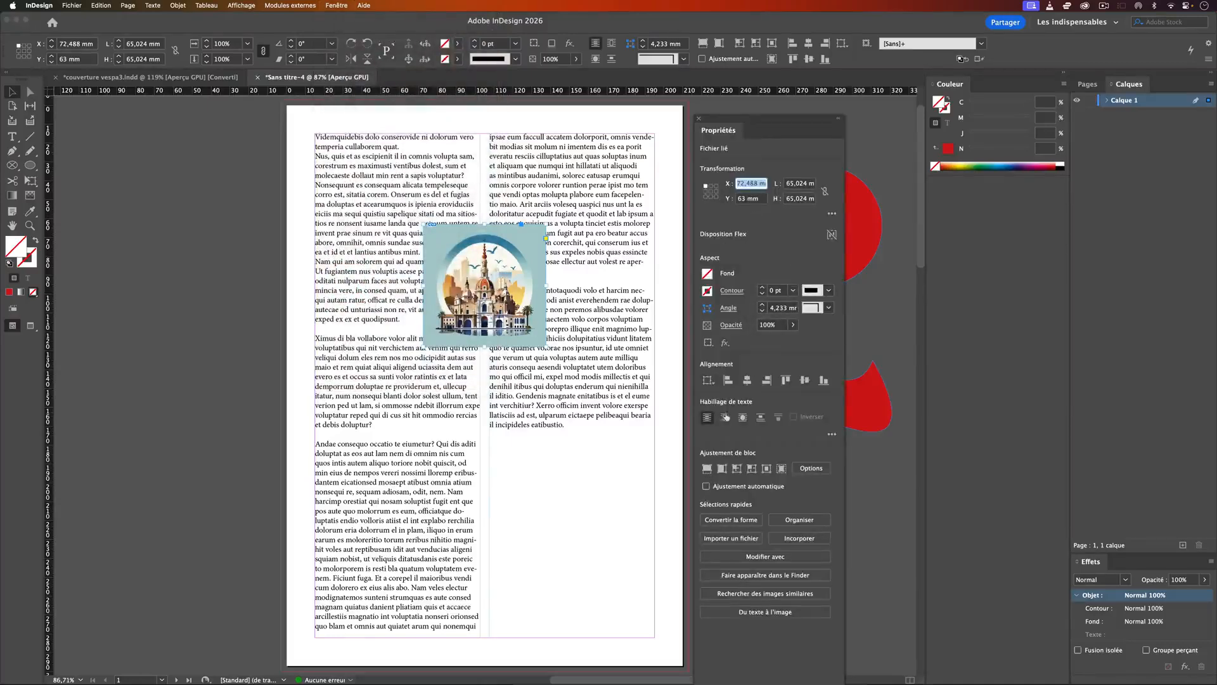
drag(716, 122, 926, 124)
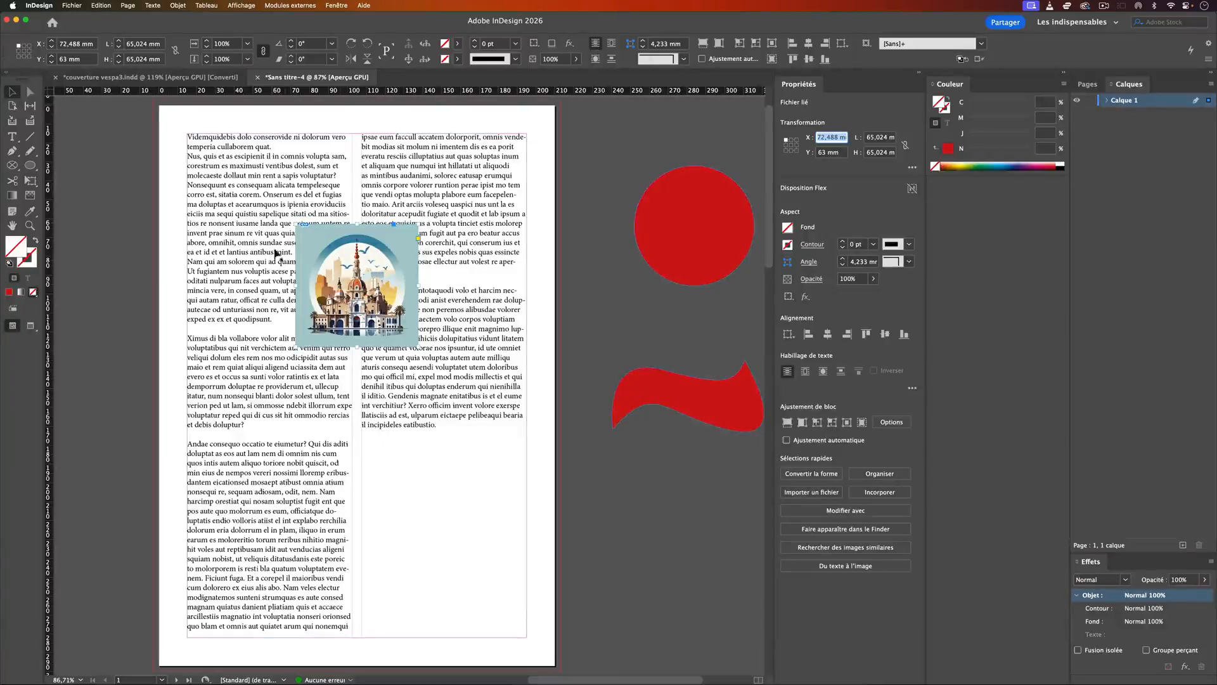
Step: Wrap the text around the illustration's bounding box and move the illustration up to about Y 54.5 mm
click(612, 45)
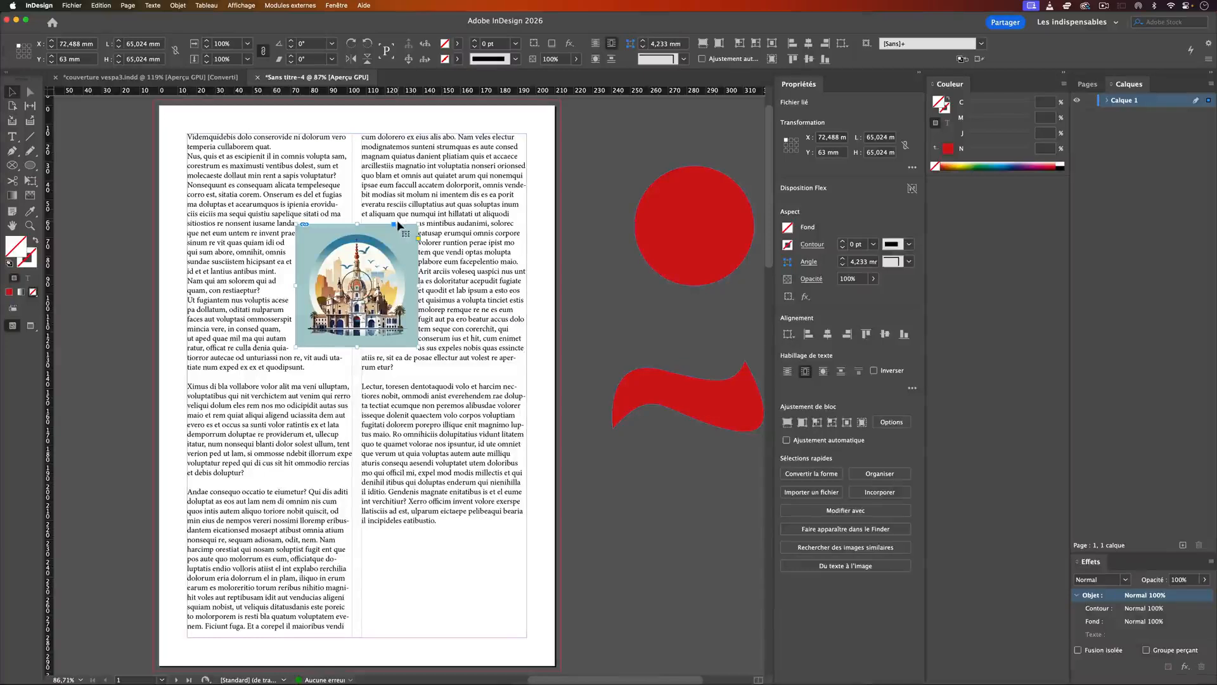
mouse_move(388, 240)
mouse_down()
mouse_move(376, 220)
mouse_move(466, 227)
mouse_move(472, 262)
mouse_move(394, 237)
mouse_up()
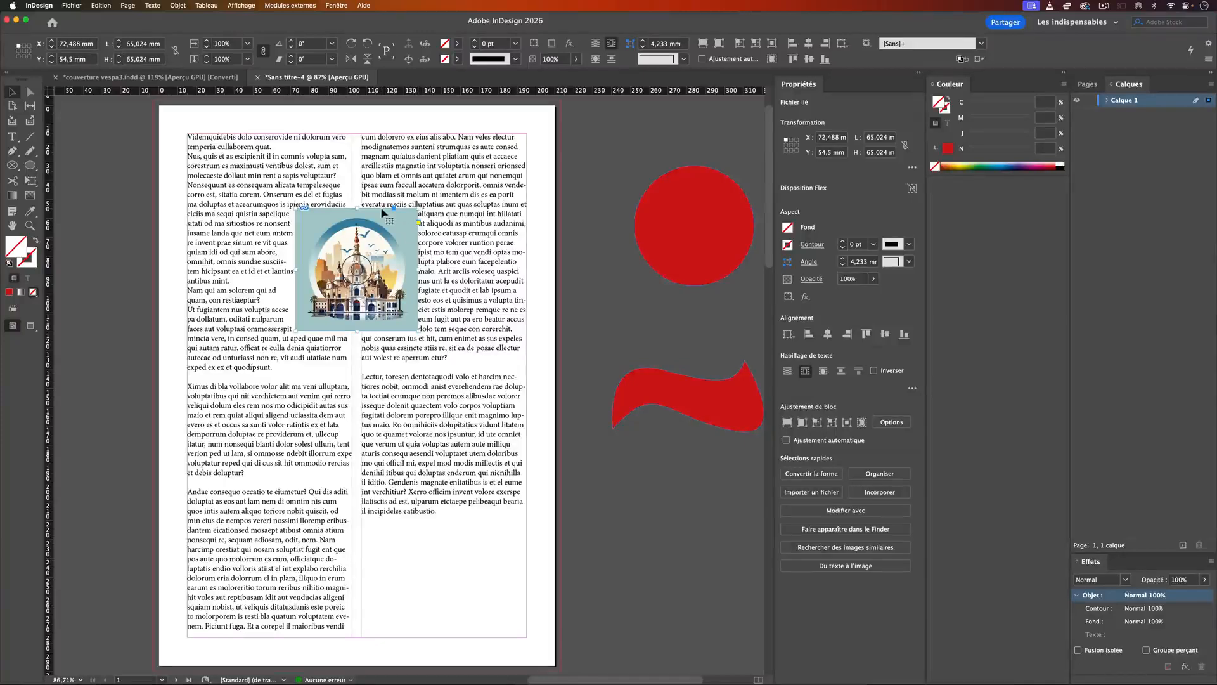
Step: Display the text wrap settings and apply a linked 7 mm offset to all four sides of the illustration
click(337, 5)
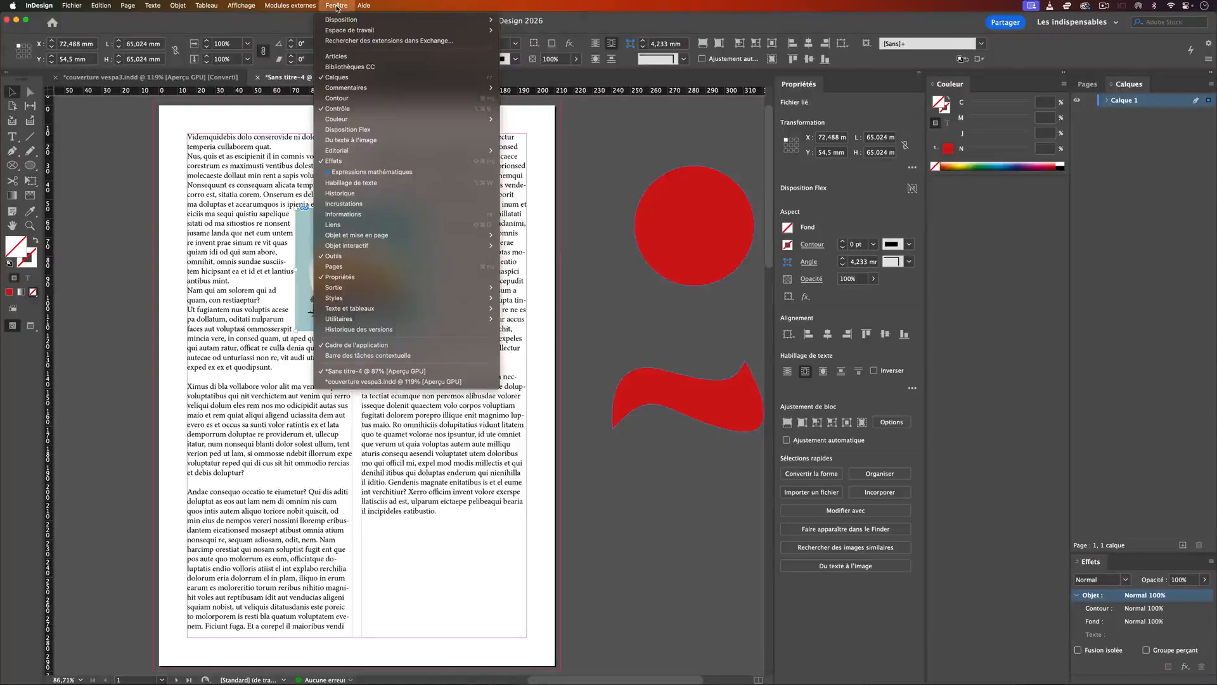
click(389, 183)
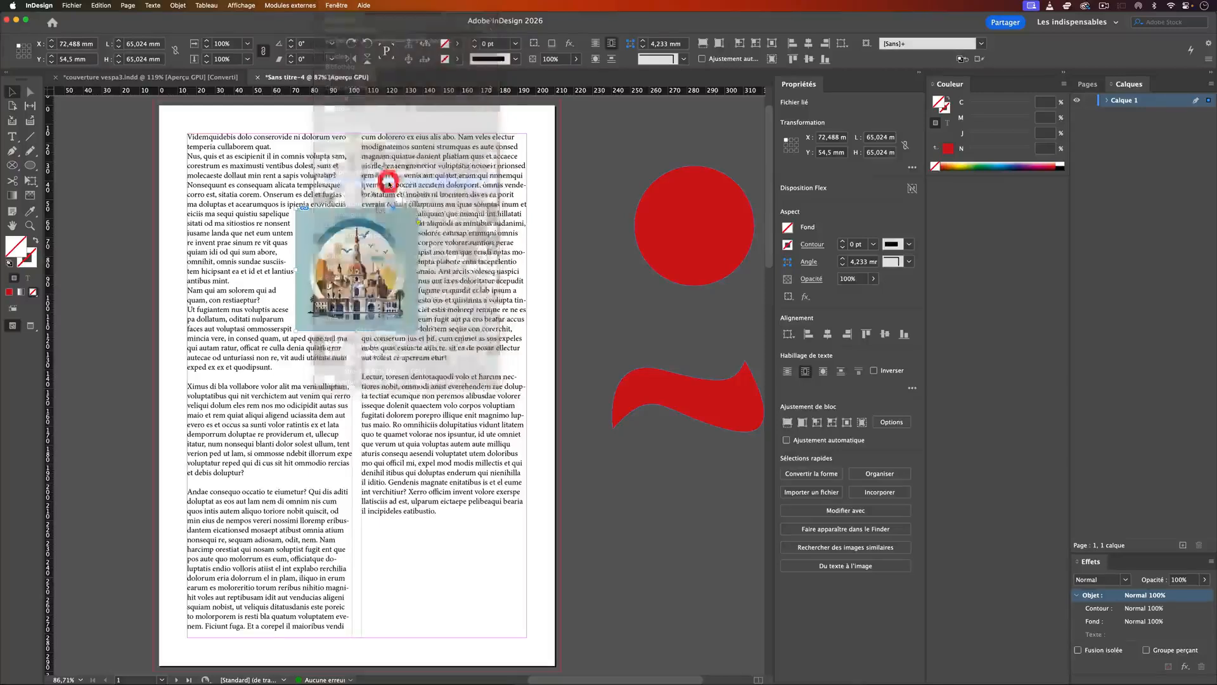
drag(769, 190, 543, 214)
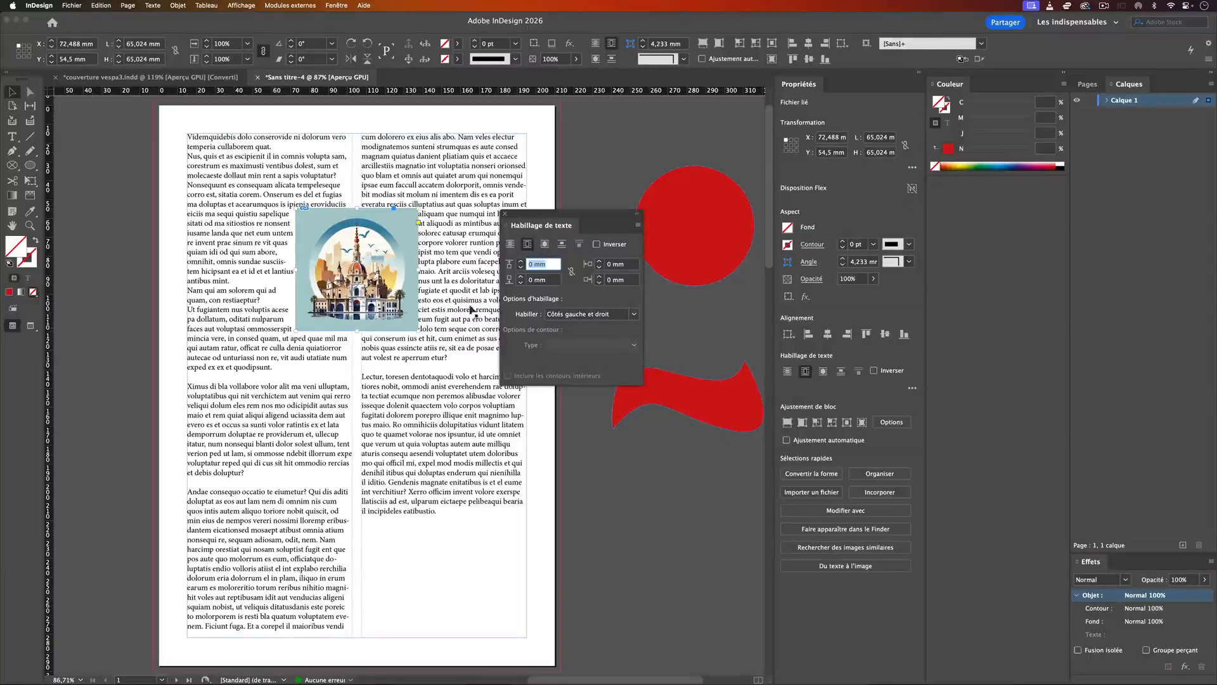
click(570, 272)
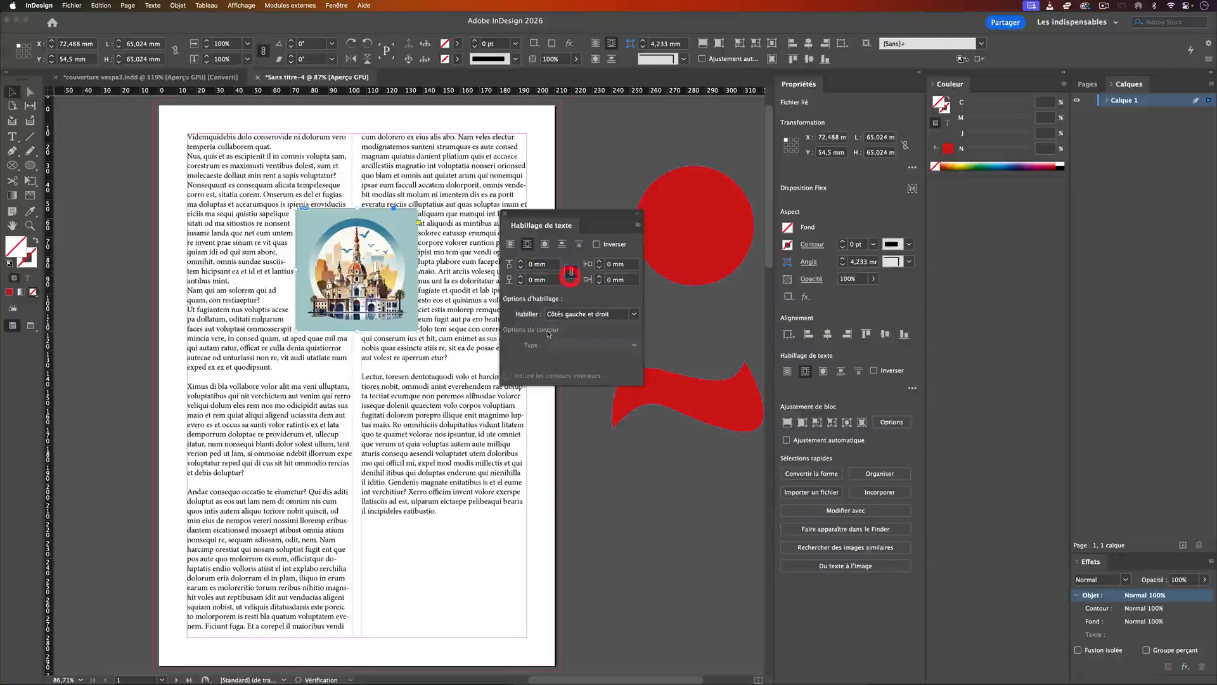
click(521, 262)
click(521, 262)
click(521, 261)
click(522, 261)
click(522, 262)
click(521, 261)
click(521, 262)
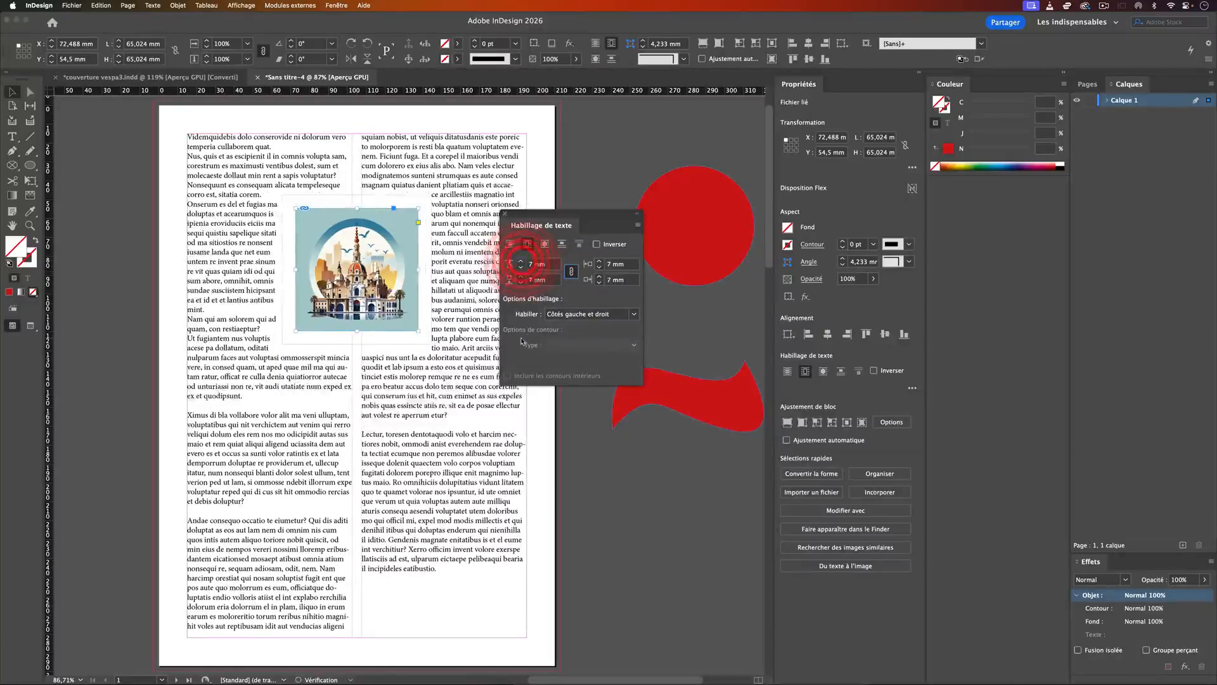
Step: Unlink the illustration's wrap offsets, set the bottom offset to 4 mm and reduce the top offset
click(571, 272)
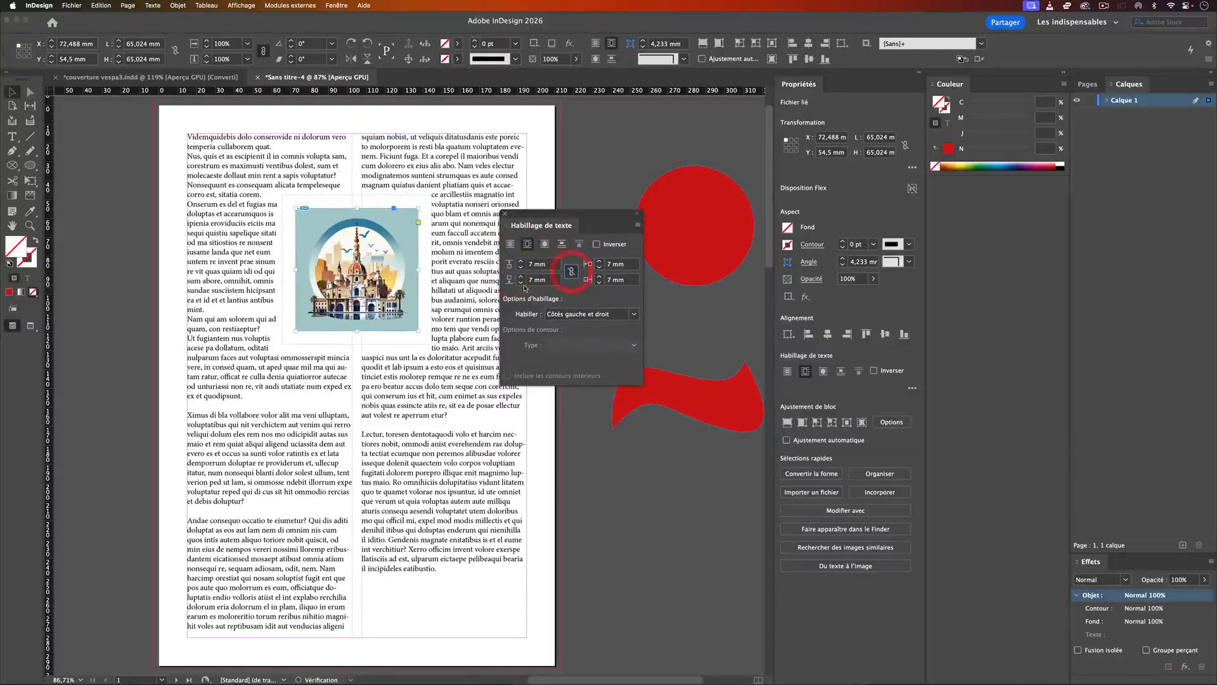
click(521, 283)
click(521, 282)
click(521, 282)
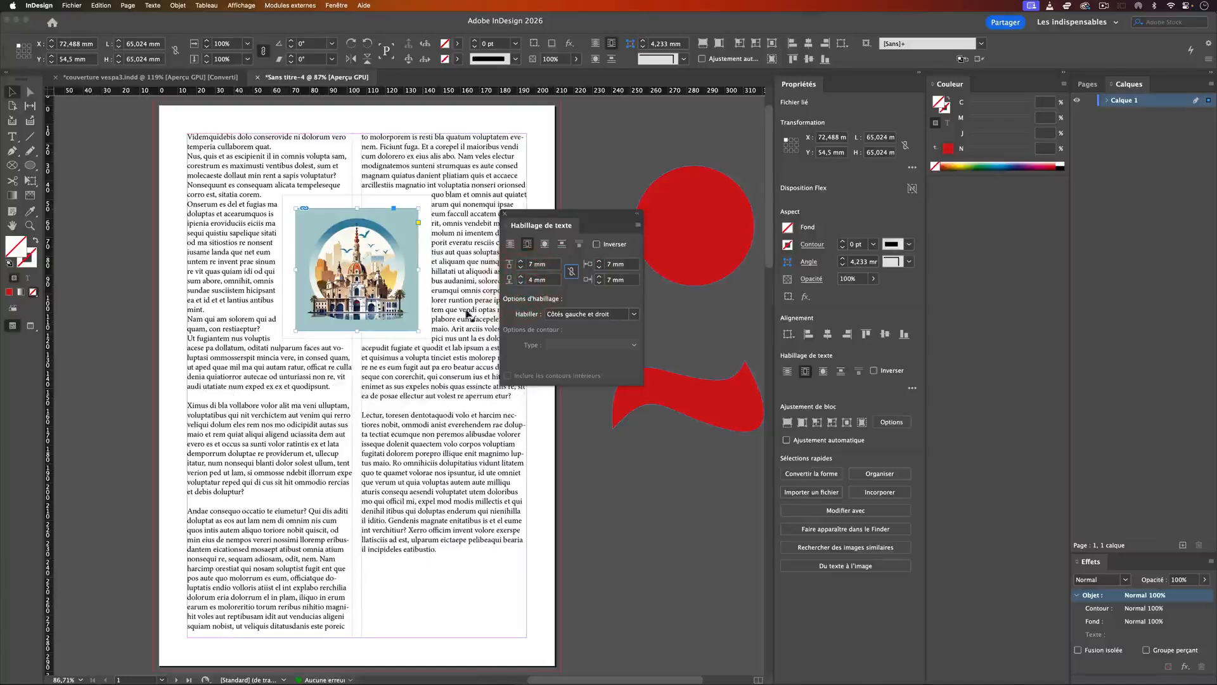
click(521, 266)
click(521, 267)
click(521, 267)
click(521, 267)
click(521, 267)
Step: Preview the wrapped page without guides or frame edges and return to the normal view
click(585, 450)
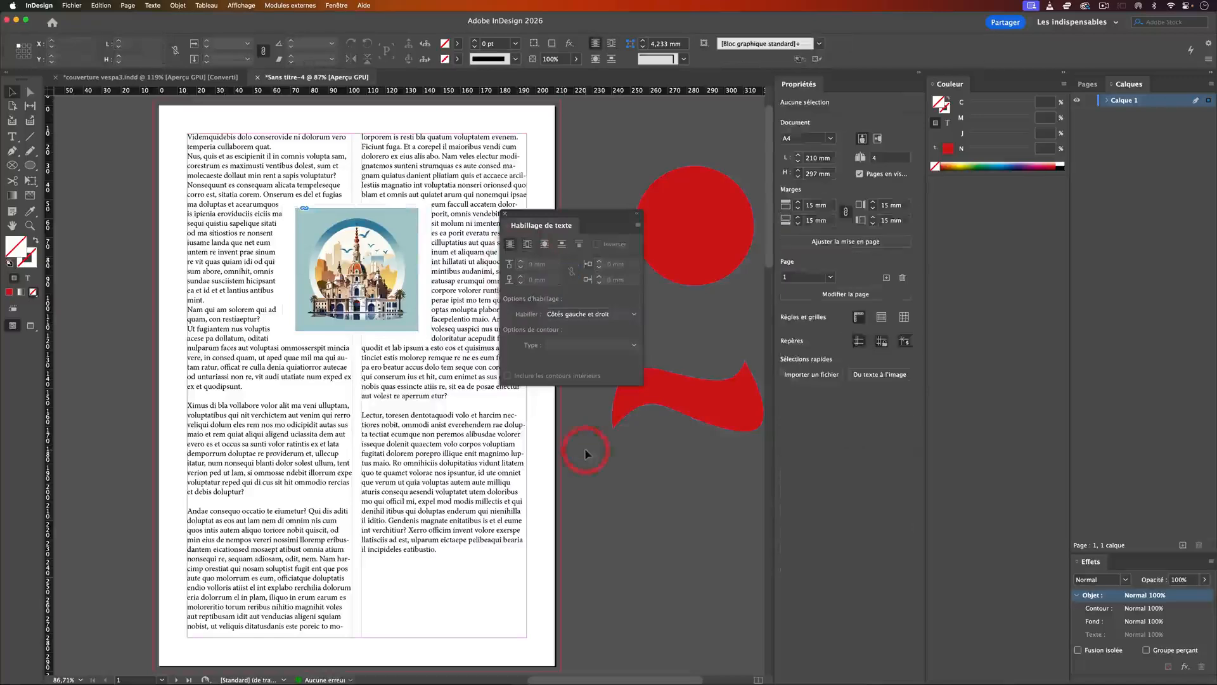
key(w)
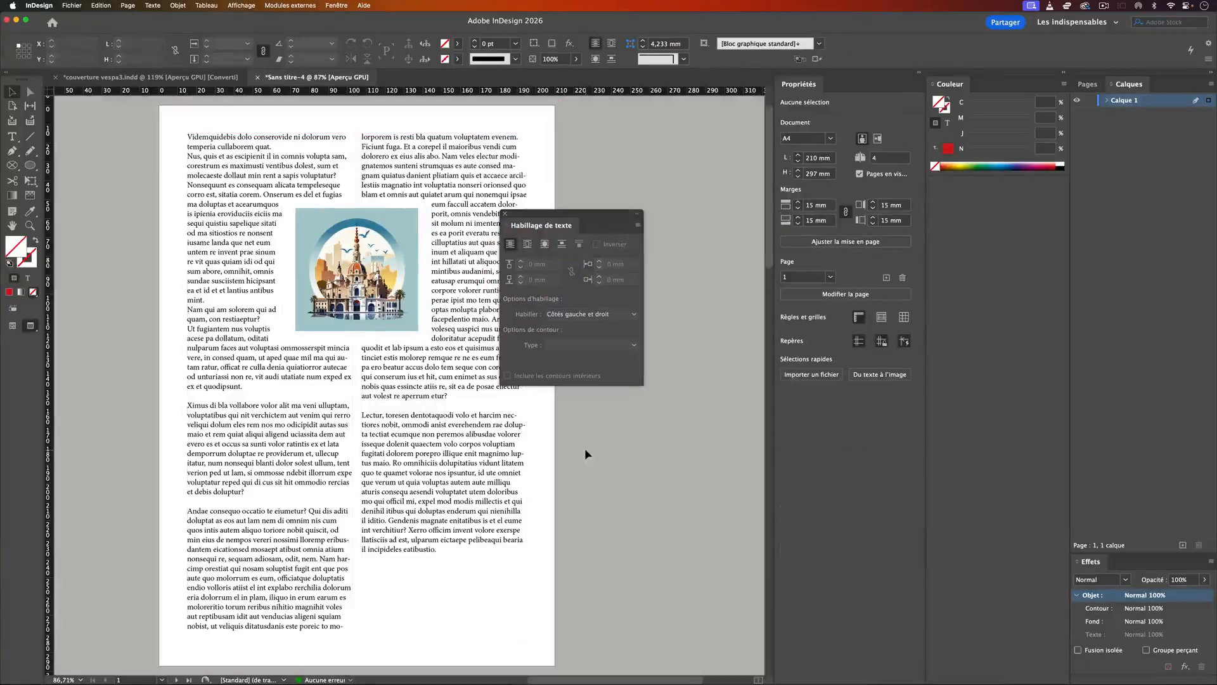
key(w)
Step: Delete the city illustration from the page
drag(567, 214, 658, 446)
click(363, 250)
key(BackSpace)
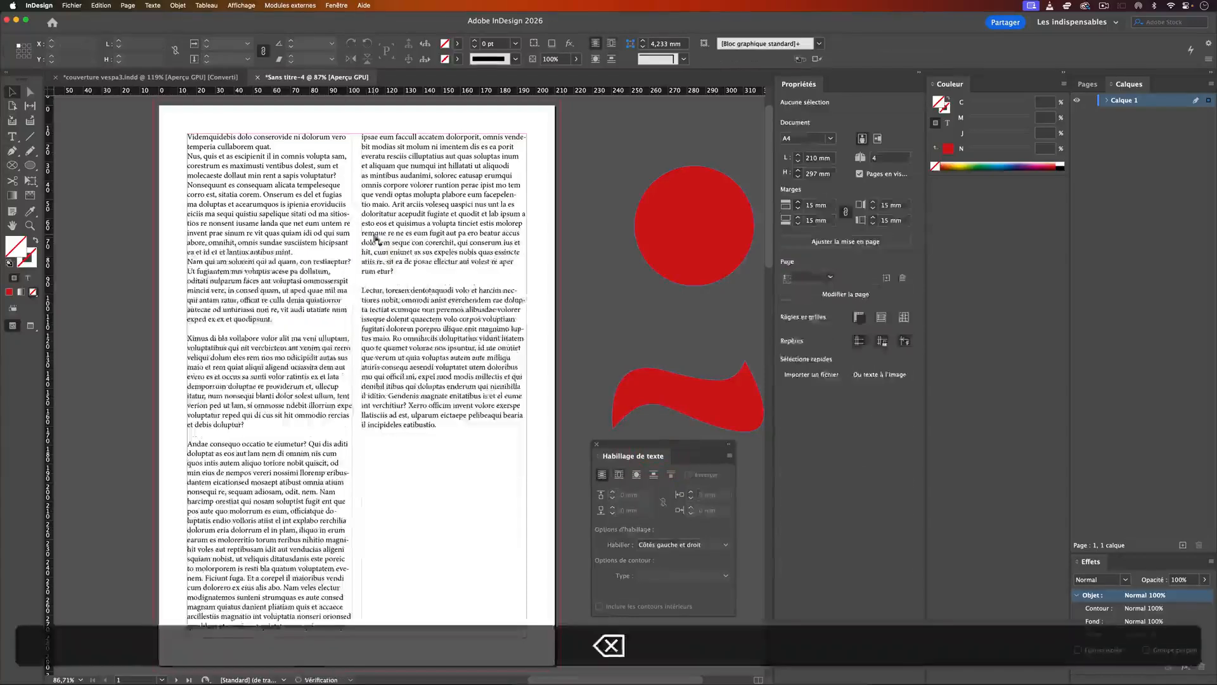
Step: Move the red circle over the gutter between the text columns, to about X 73 mm, Y 36 mm
click(699, 226)
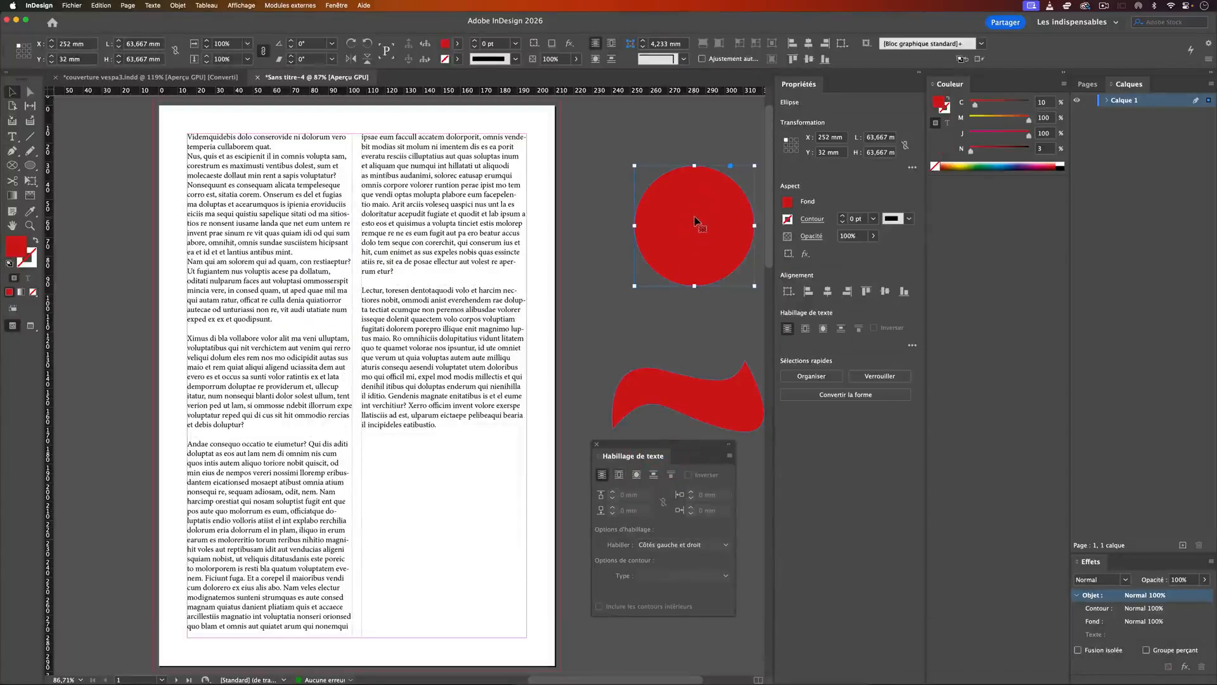
drag(696, 220, 398, 208)
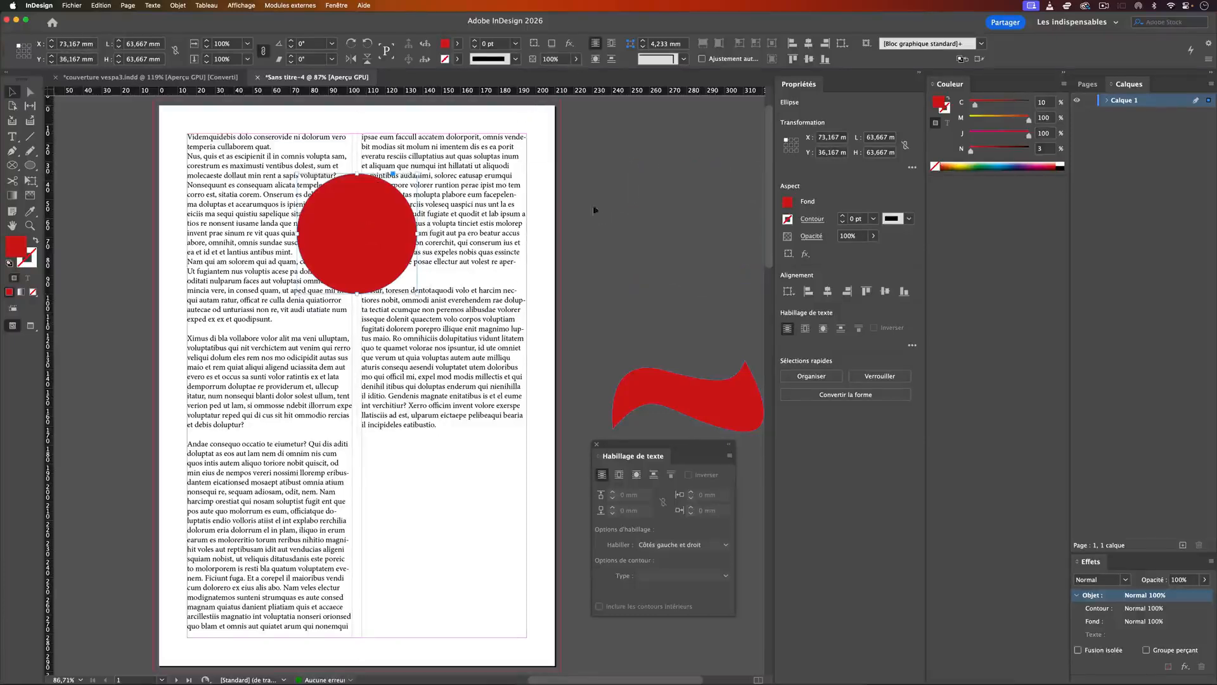
drag(613, 449, 609, 155)
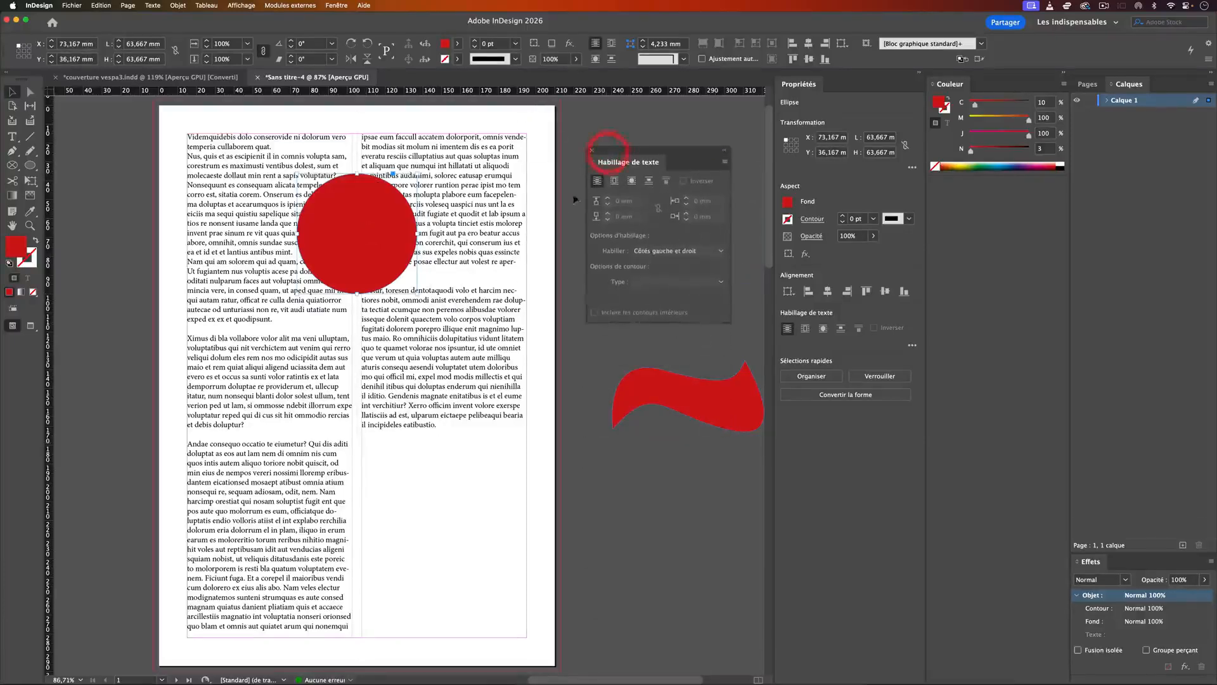
Step: Wrap the text around the red circle's object shape with a 6 mm offset
click(614, 182)
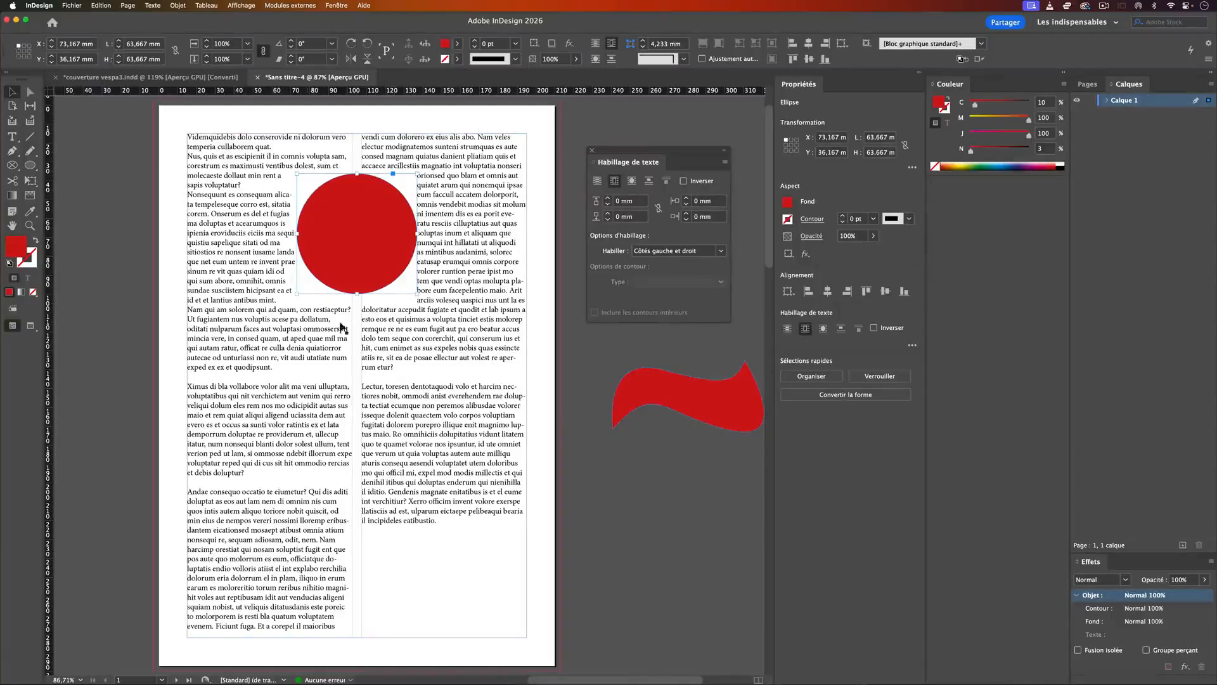
click(630, 181)
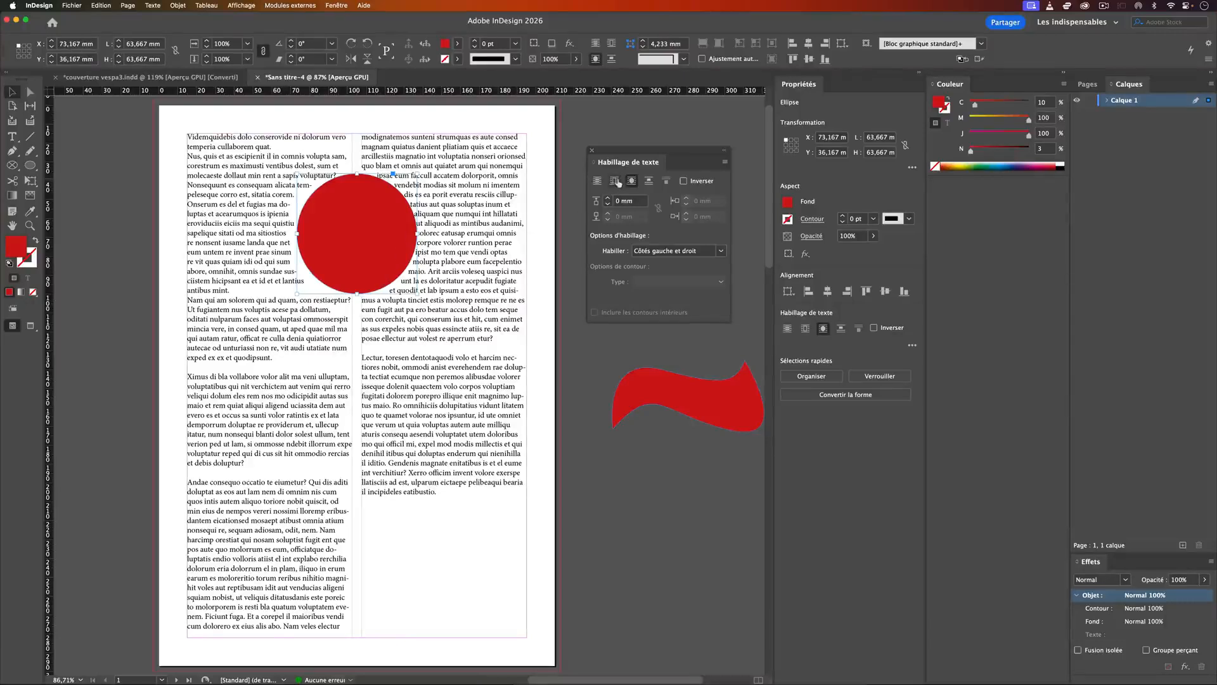
click(607, 198)
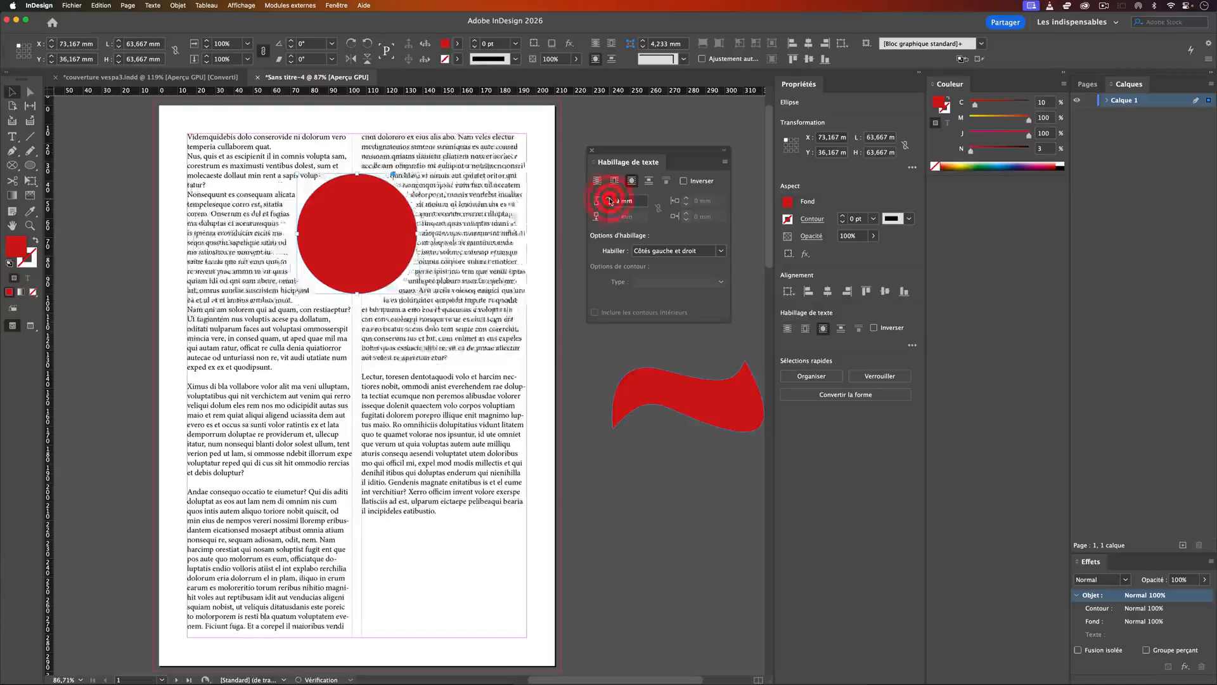
click(574, 170)
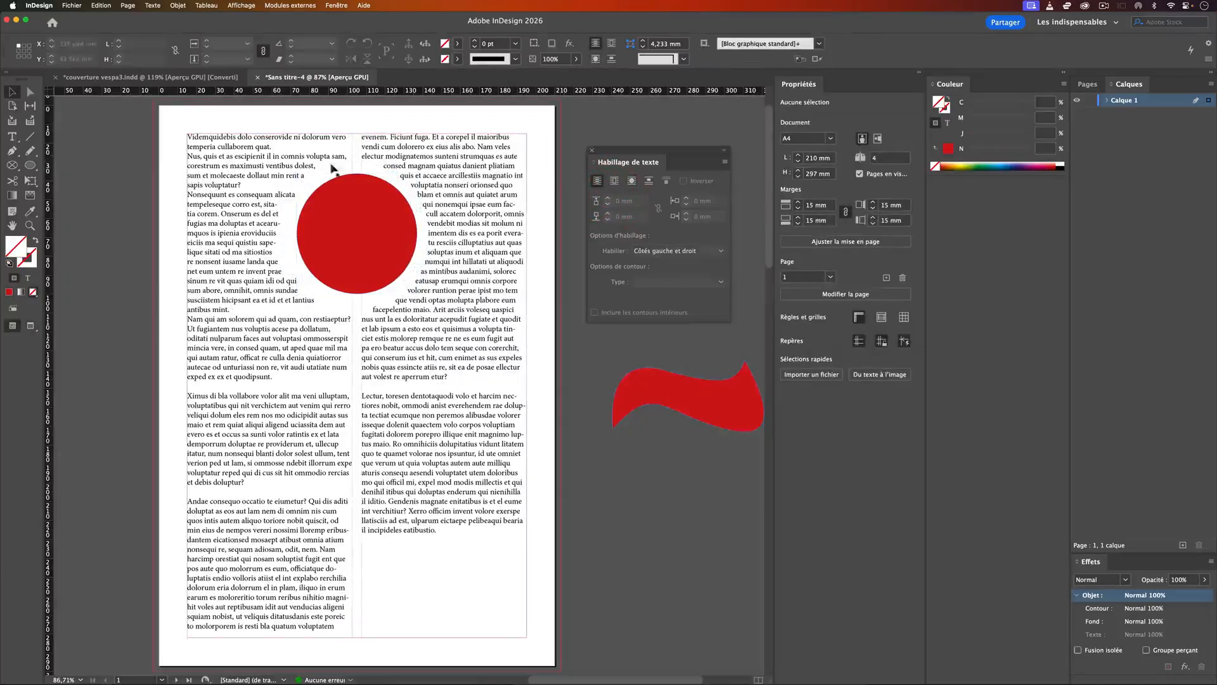
Step: Move the red circle off the text and place the wavy red shape across both columns, at about X 59 mm, Y 53.5 mm
drag(384, 227, 657, 536)
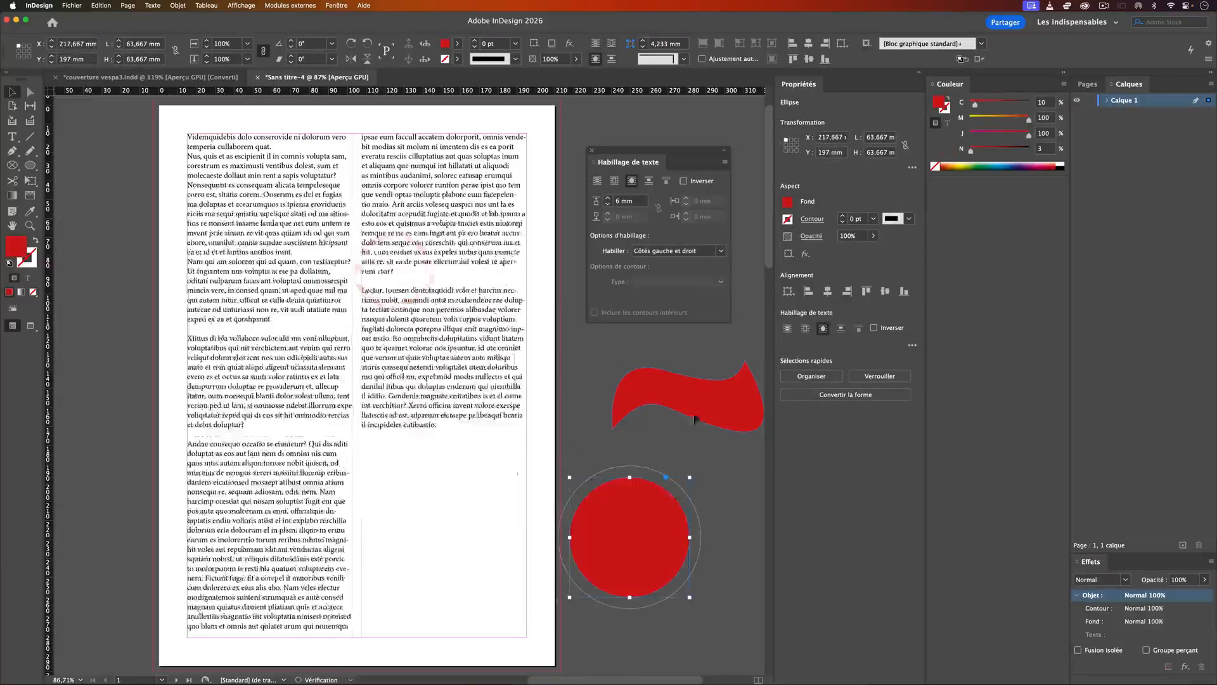
drag(739, 390, 395, 236)
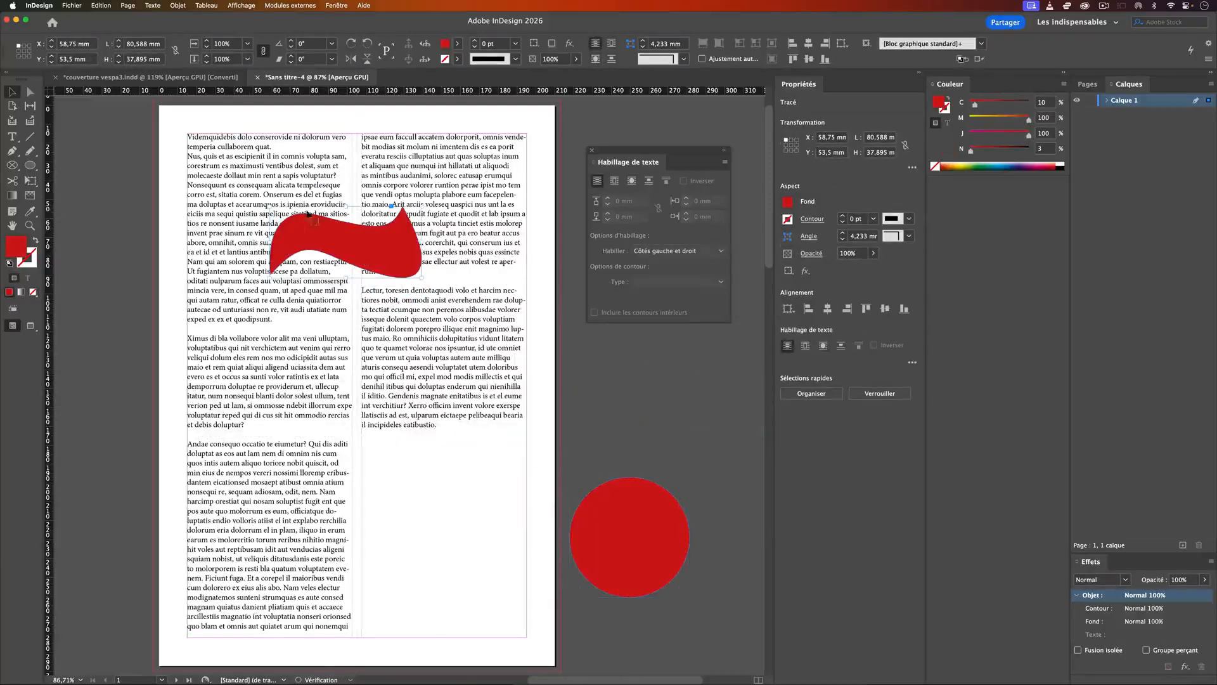
Step: Wrap the text around the wavy shape's contour with a 6 mm offset
click(632, 181)
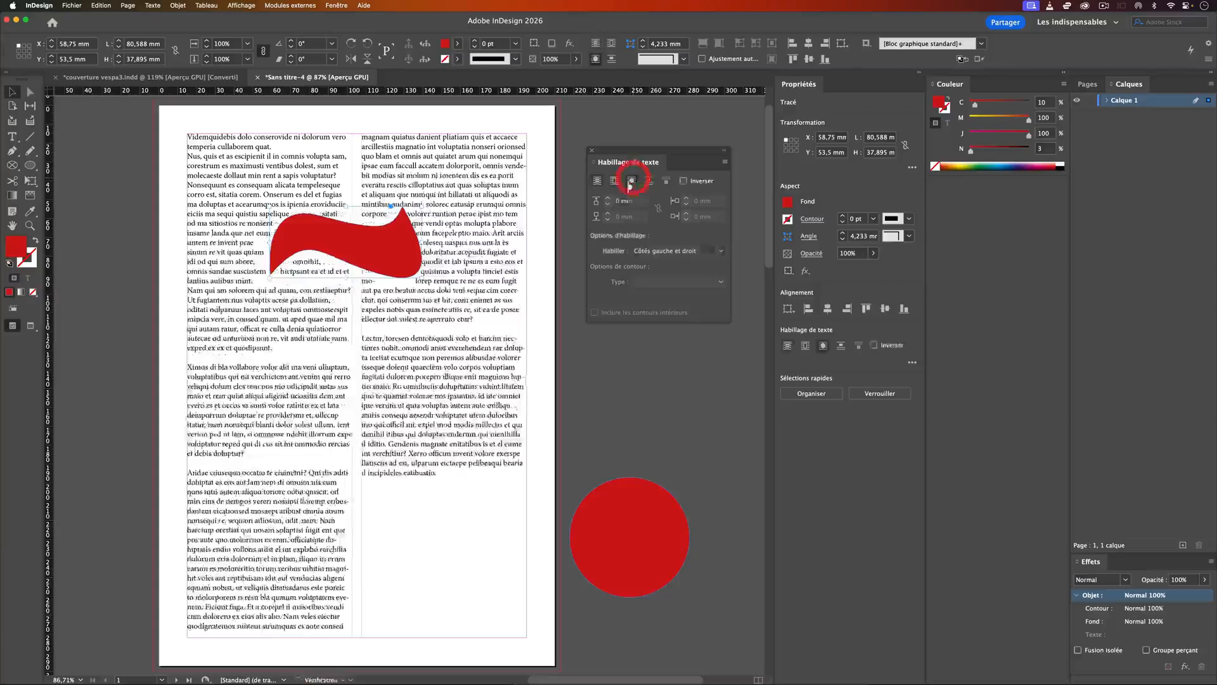
click(608, 198)
click(607, 199)
click(607, 199)
click(607, 198)
click(626, 398)
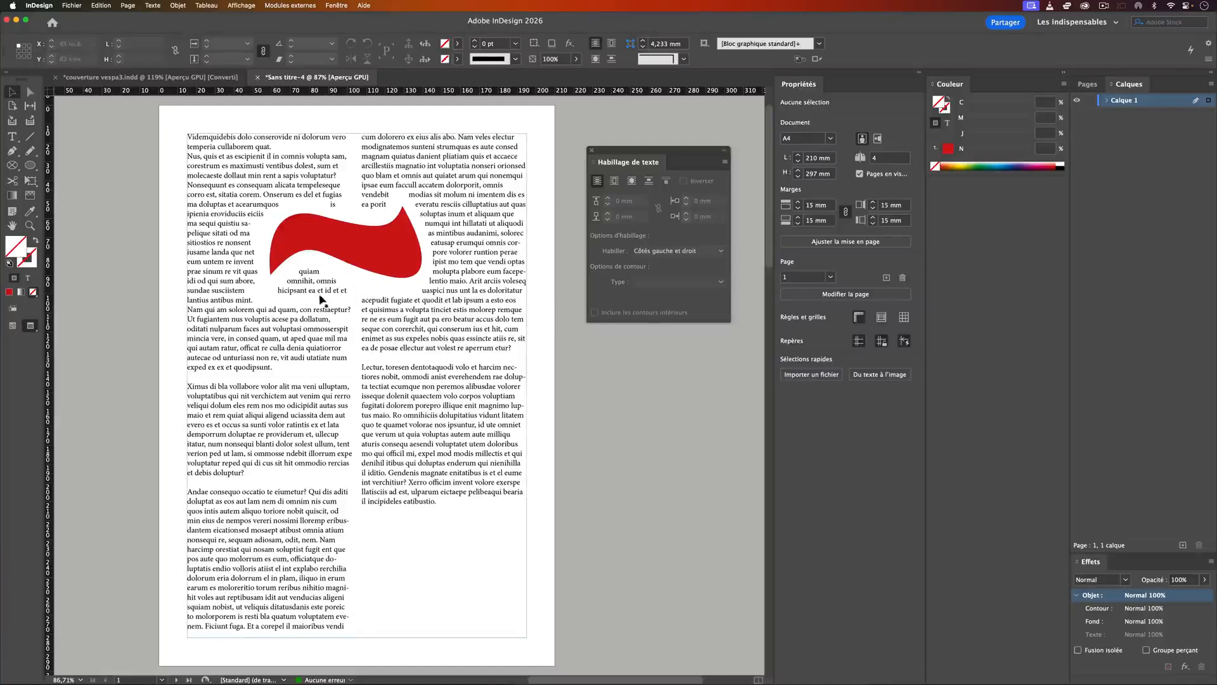
Step: Return to the normal view mode and set the wavy red shape's text wrap side to "Plus grande zone"
click(377, 253)
key(w)
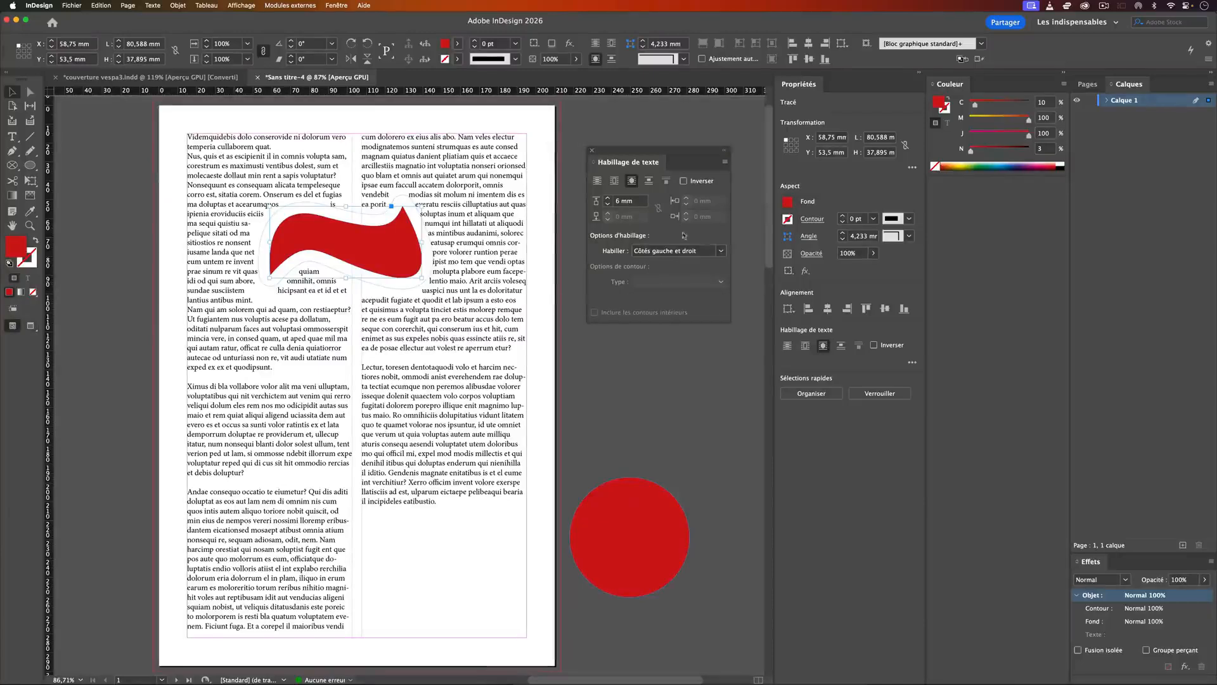
click(664, 253)
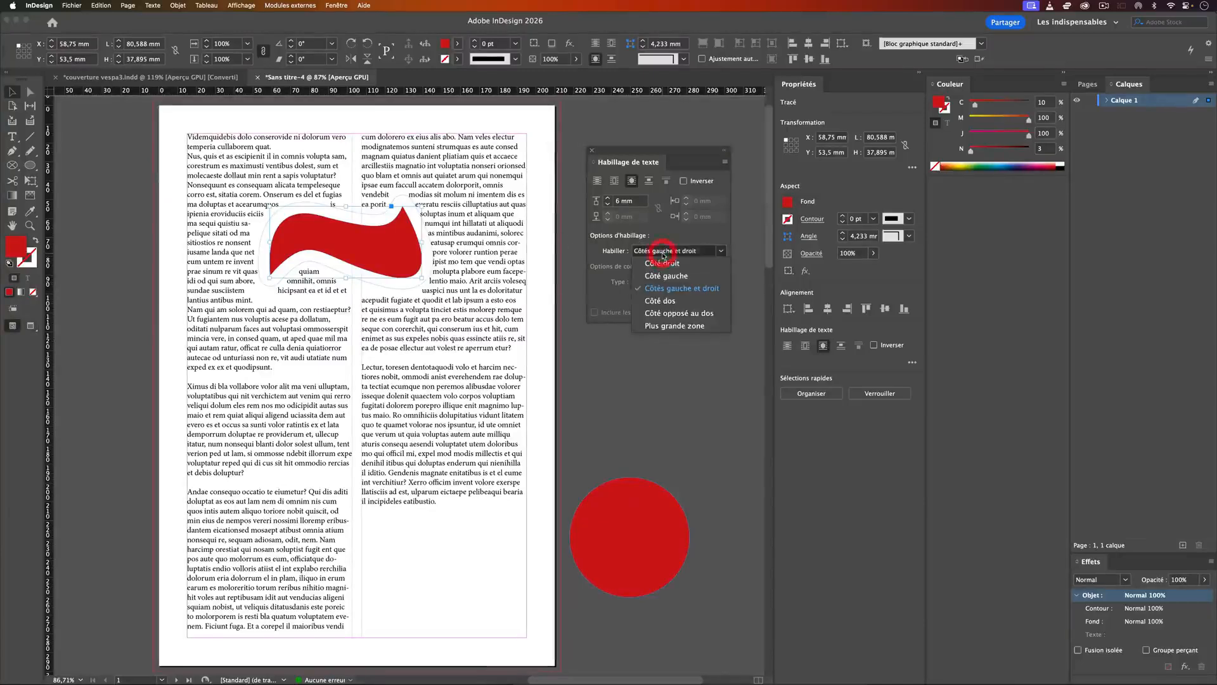
click(672, 324)
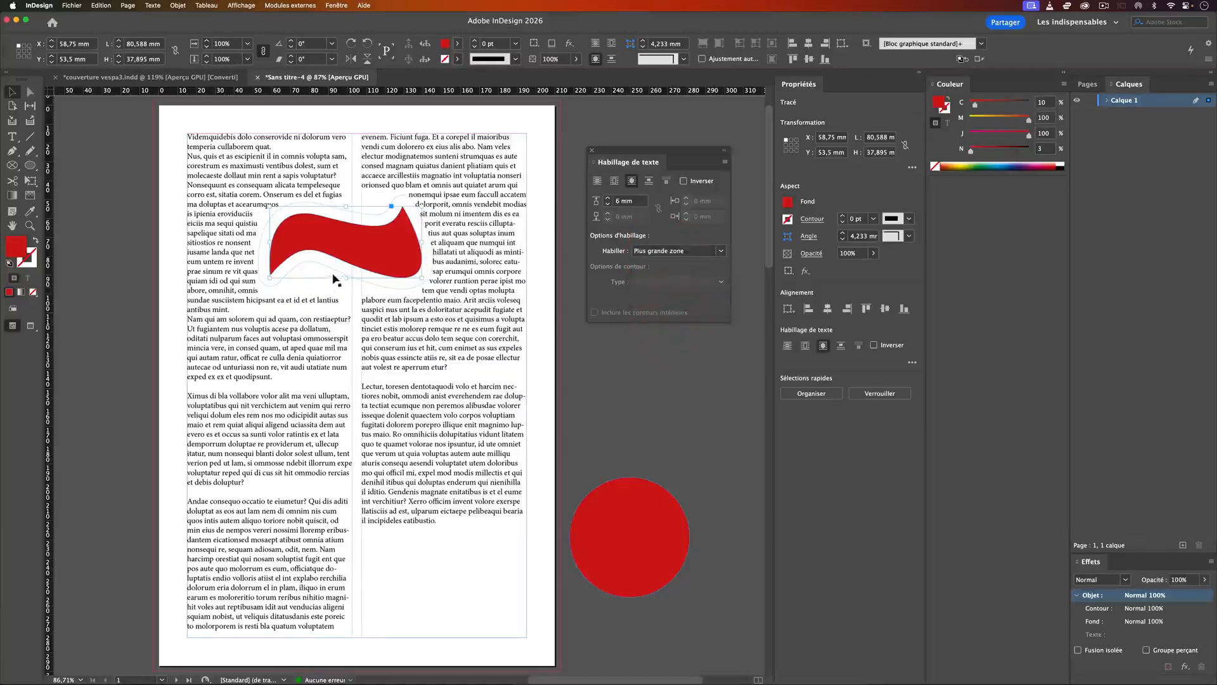
Step: Try the wavy shape's text wrap on "Côté droit", "Côté gauche" and "Côtés gauche et droit"
click(661, 252)
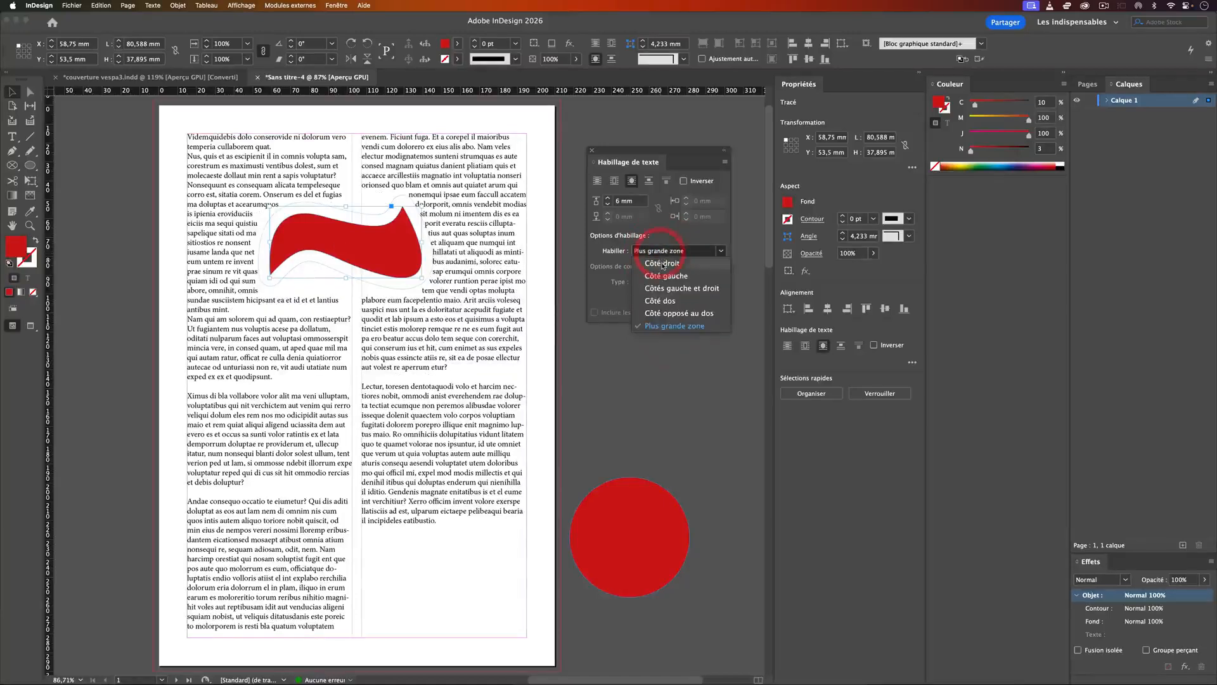
click(663, 265)
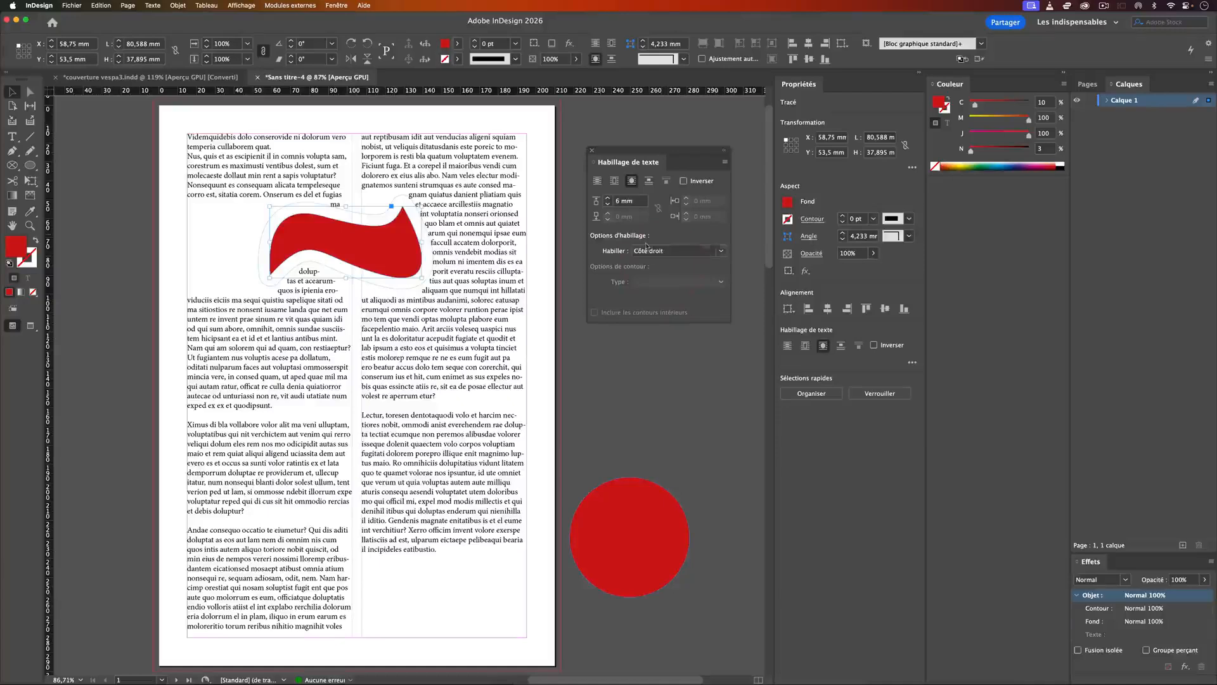
click(660, 253)
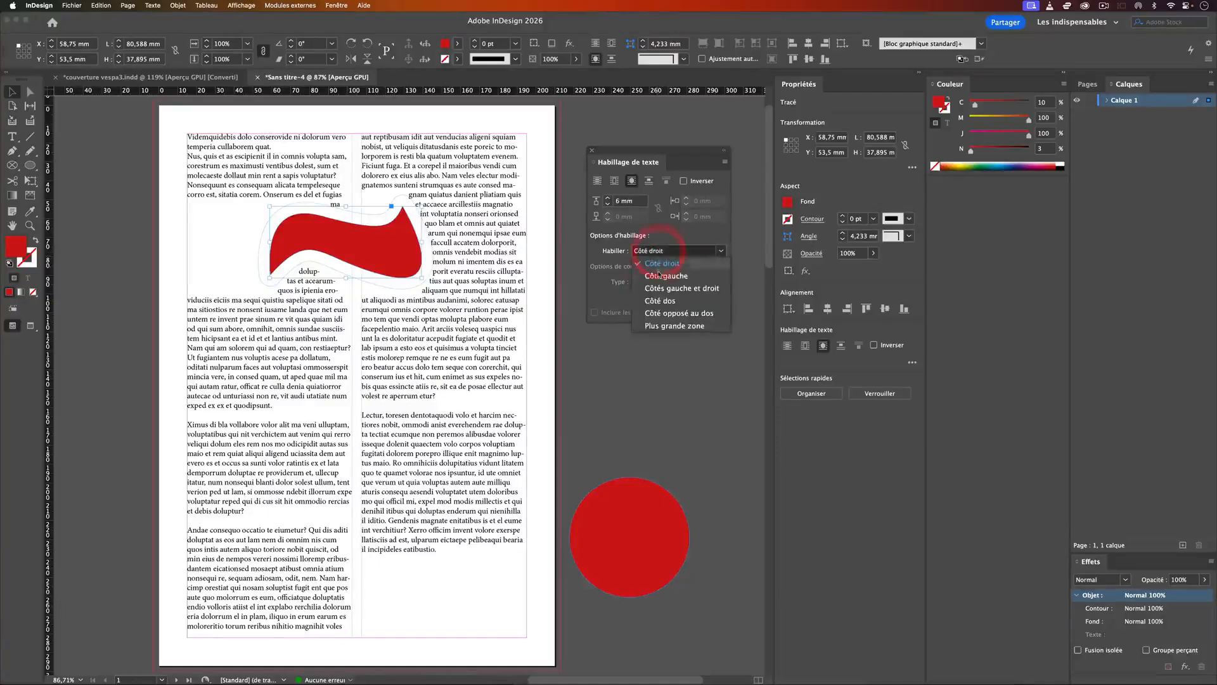
click(660, 277)
click(665, 253)
click(672, 288)
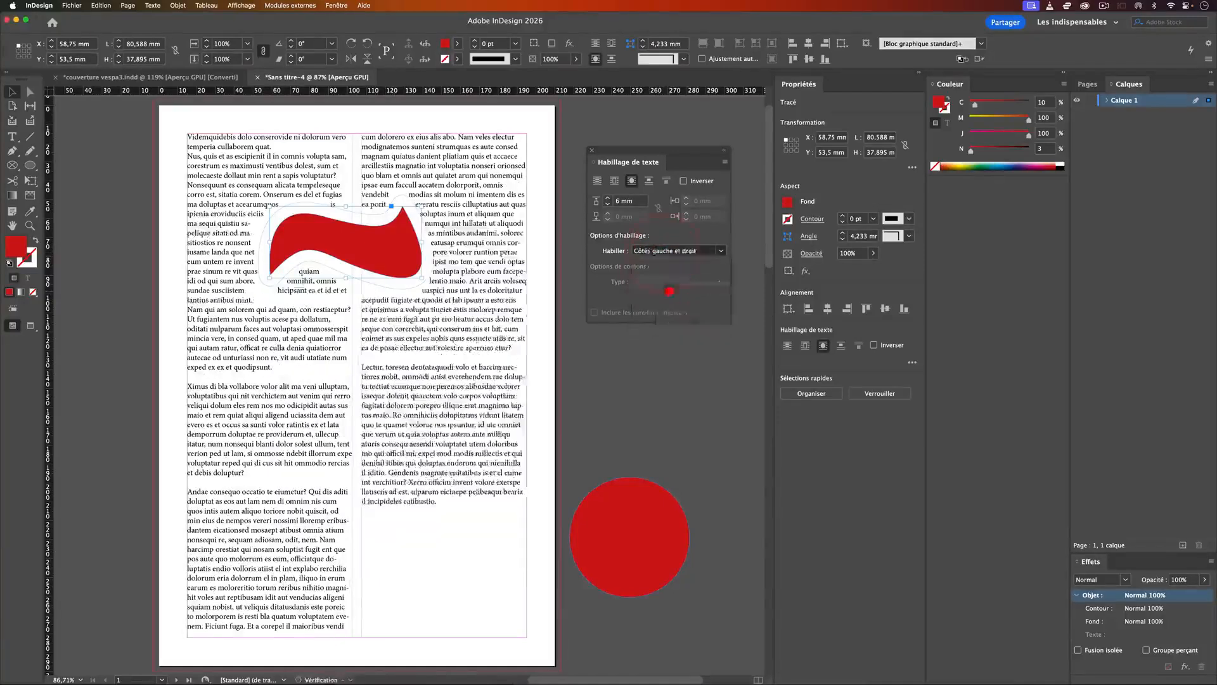
Step: Try the wrap sides "Côté dos" and "Côté opposé au dos" on the wavy shape, and settle on "Plus grande zone"
click(663, 250)
click(665, 299)
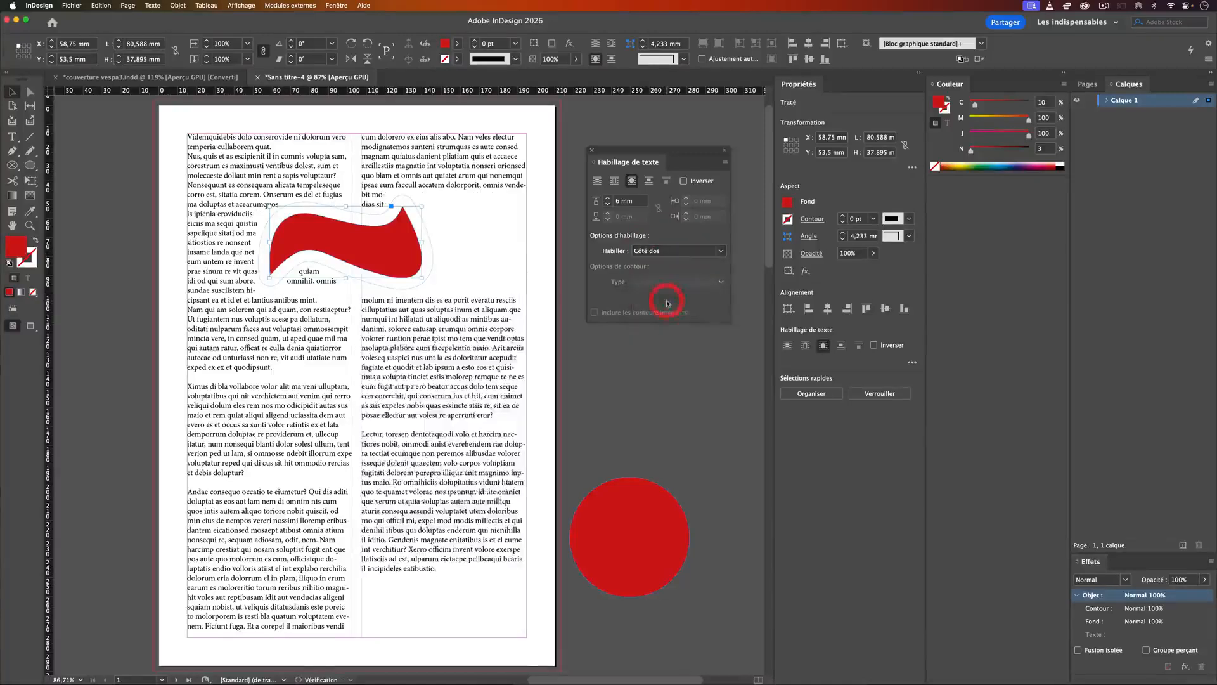
click(667, 251)
click(676, 313)
click(665, 250)
click(674, 326)
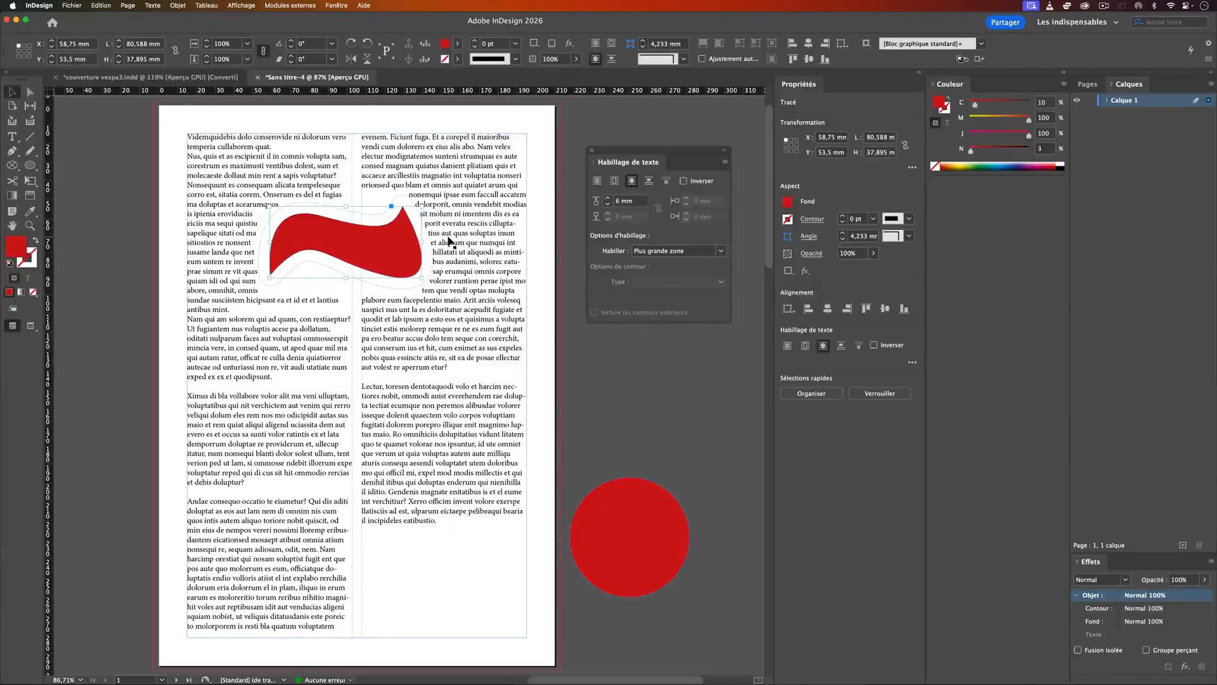
Step: Place the red circle across both columns at about X 76 mm, Y 120 mm, and switch its inverted wrap on and off again
drag(650, 519, 382, 373)
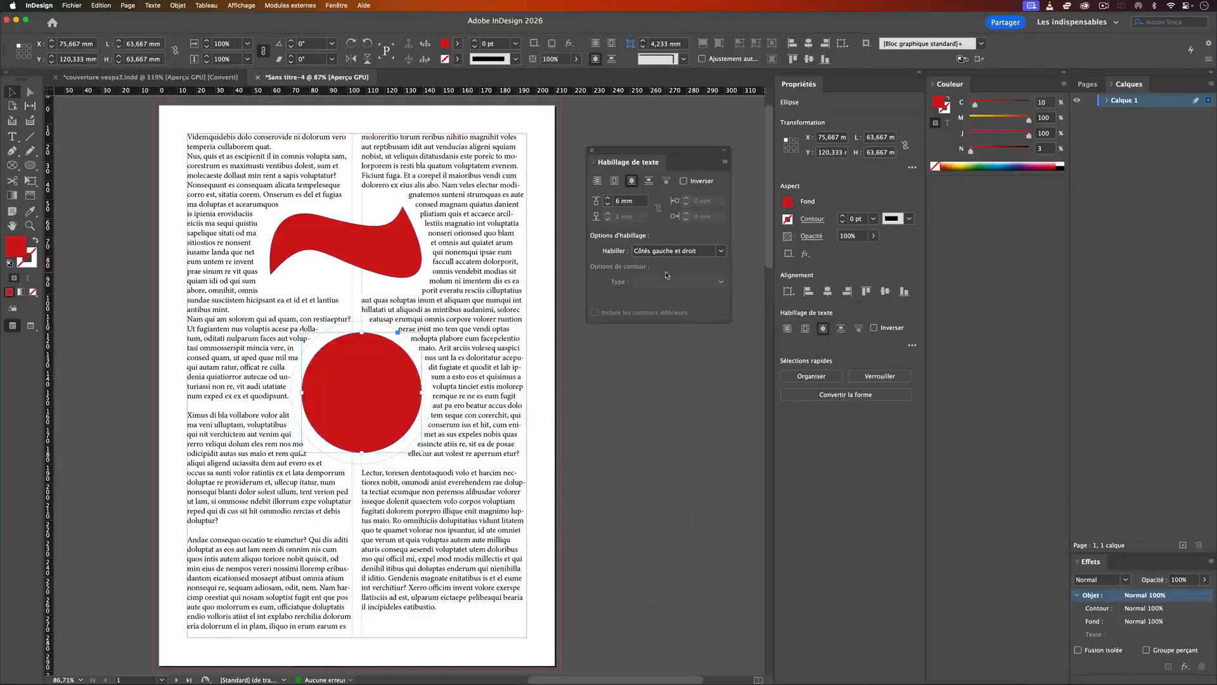
click(684, 182)
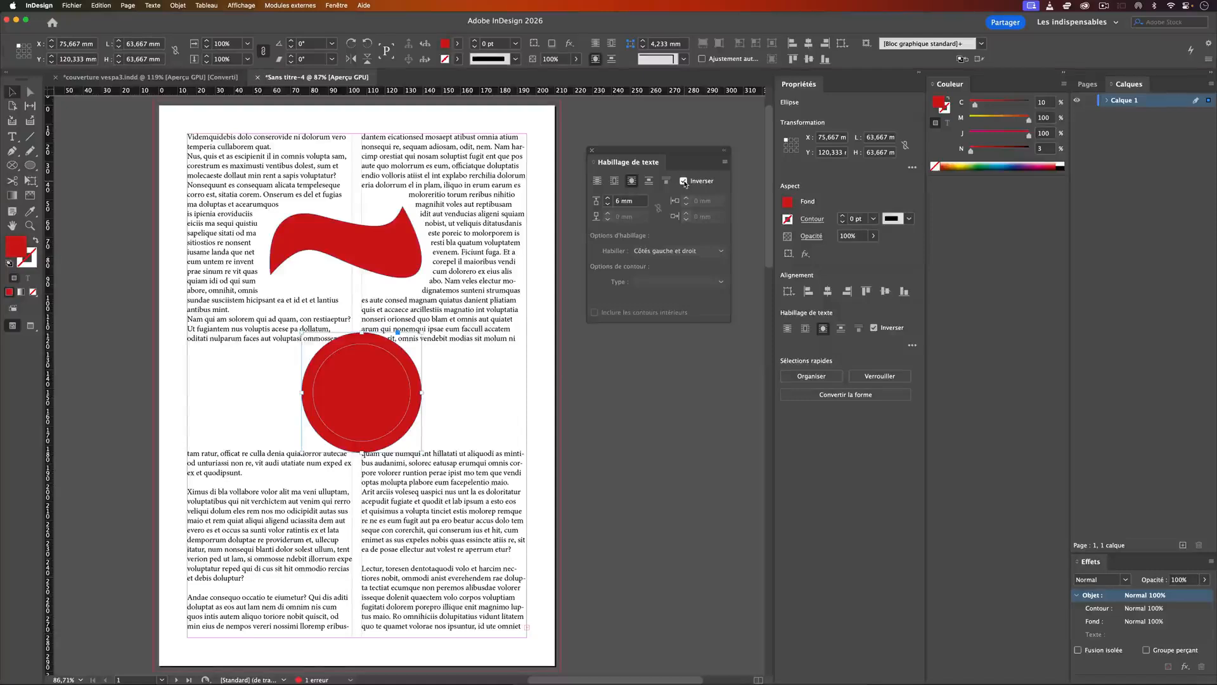
click(683, 181)
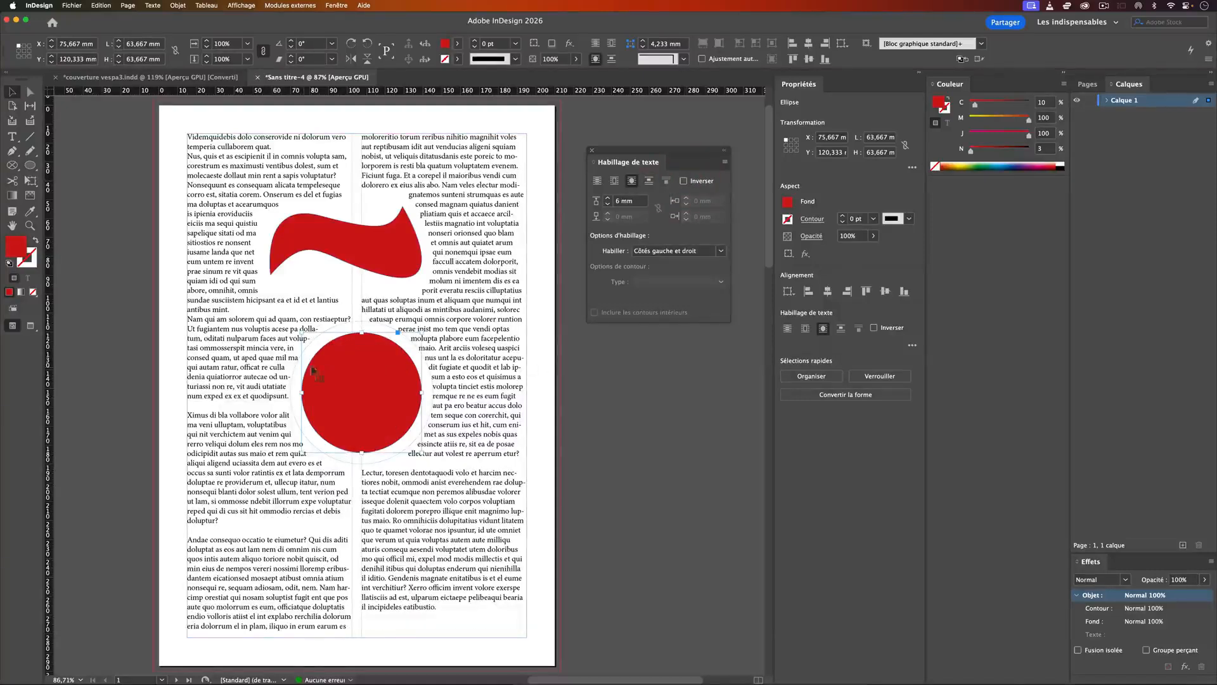
Step: Try the jump-object and jump-to-next-column wraps on the red circle, and restore its object-shape wrap
click(648, 181)
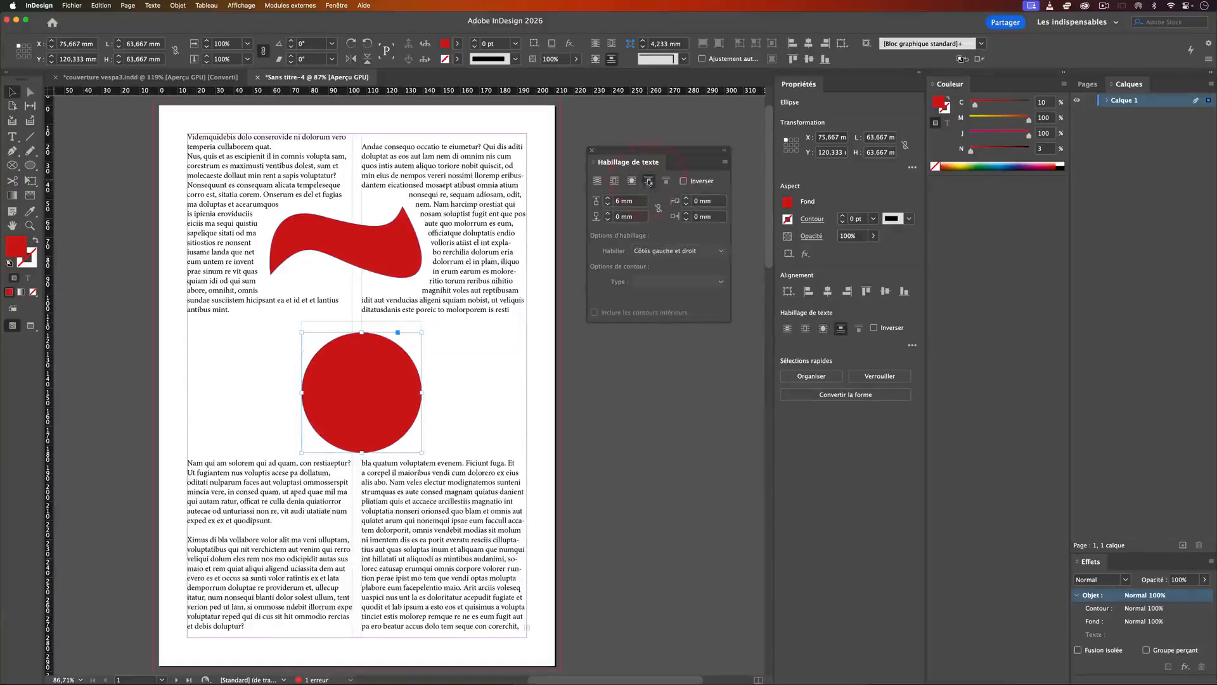
click(631, 181)
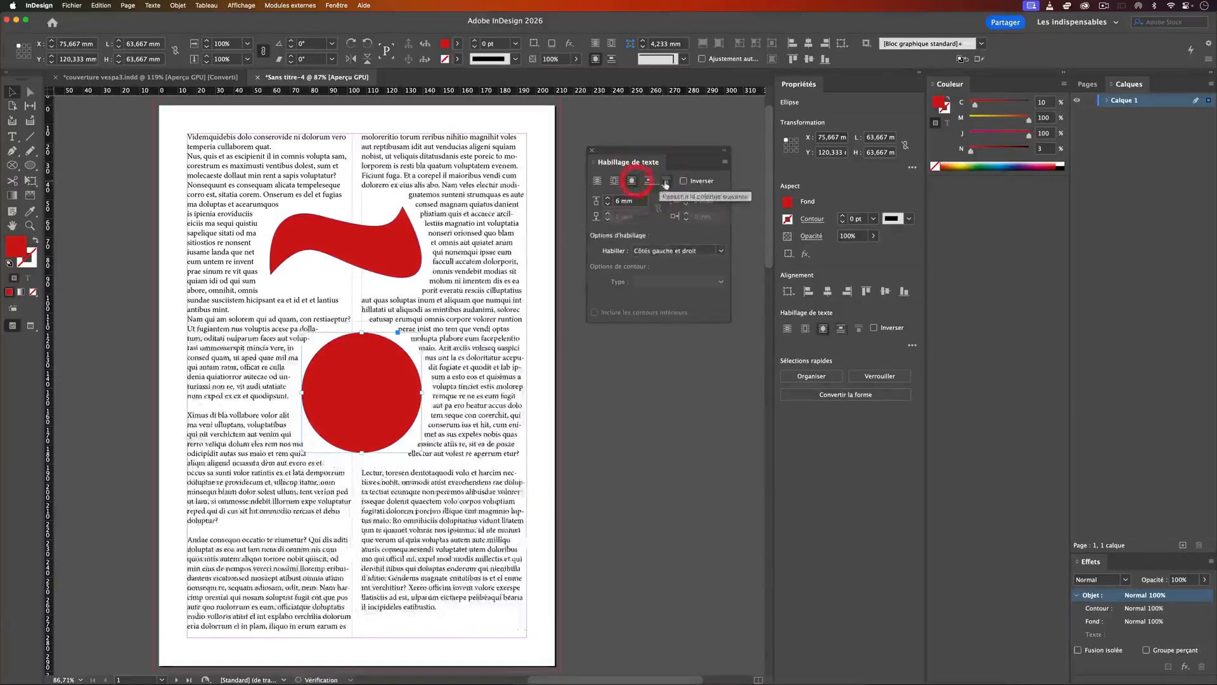
click(665, 183)
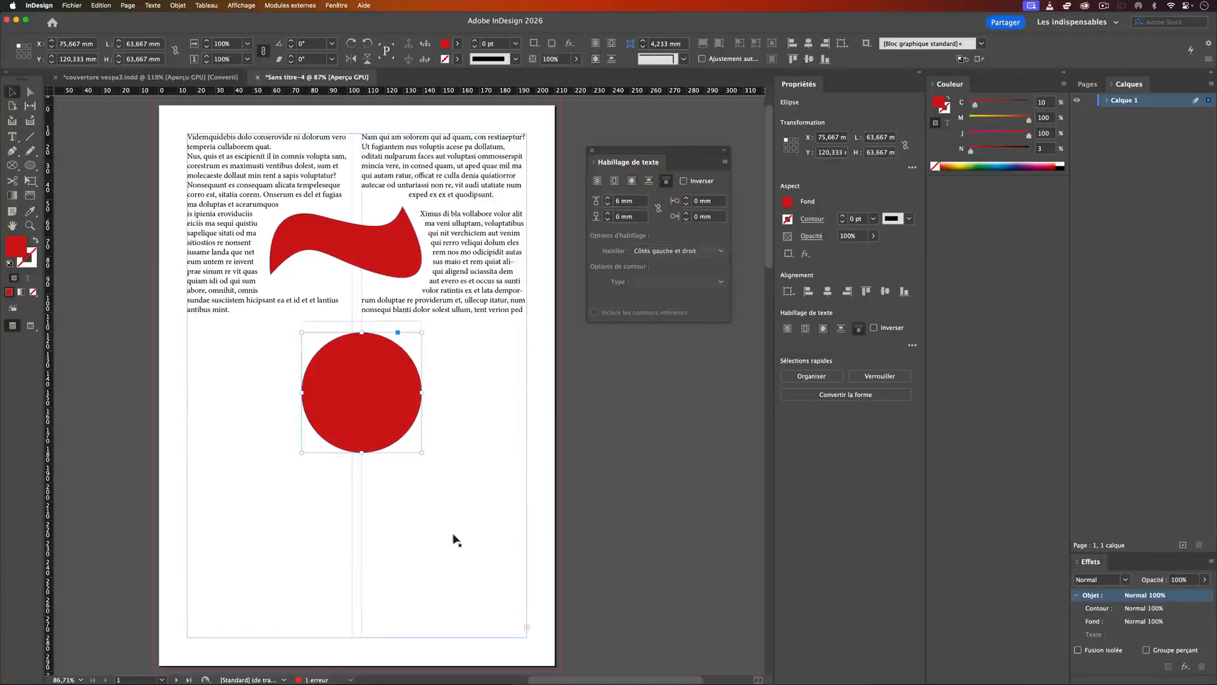
click(648, 181)
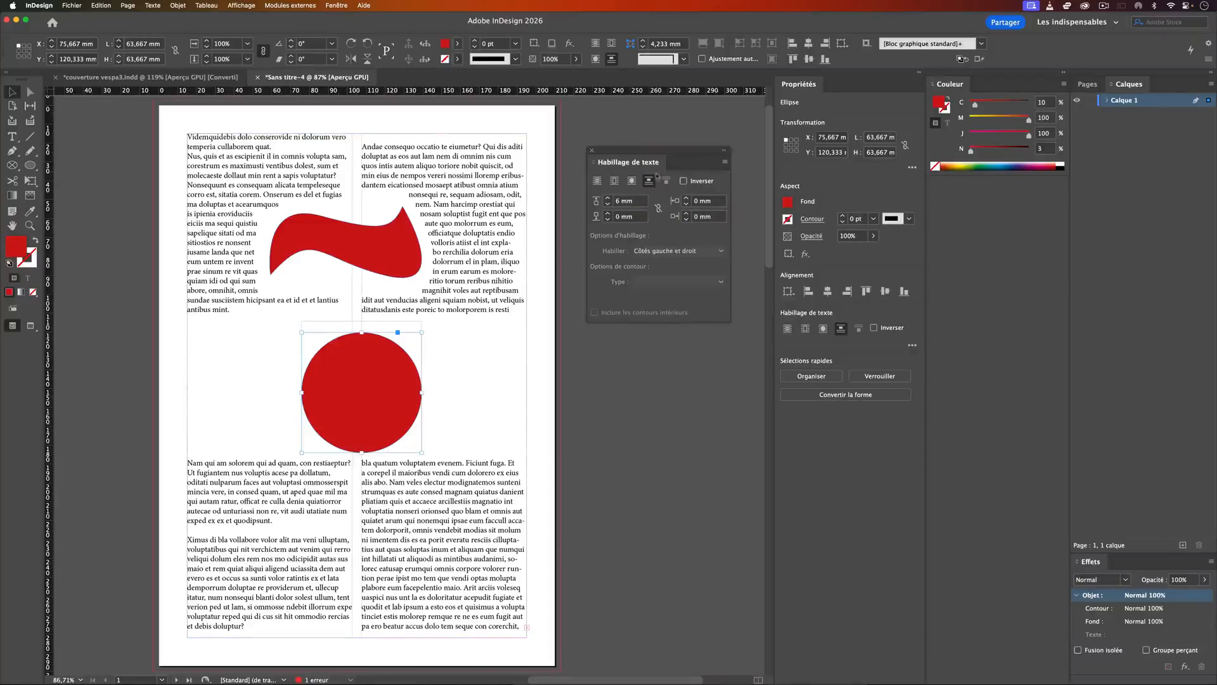
click(631, 182)
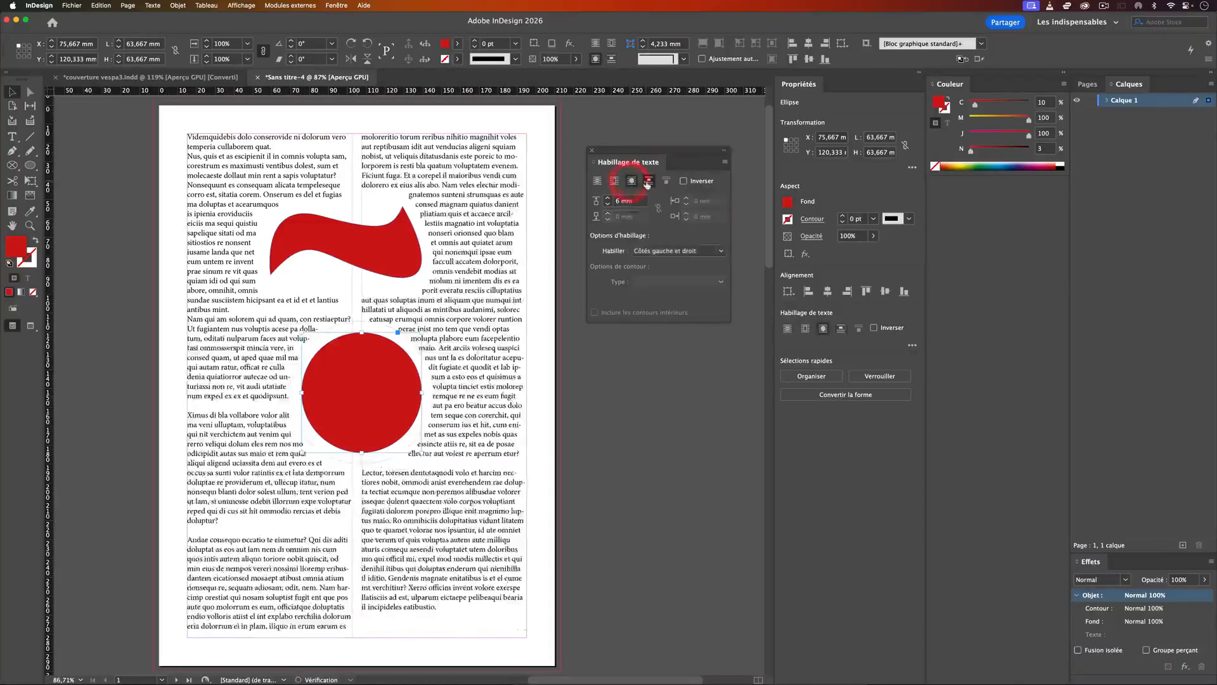
Step: Select the wavy red shape and shift the floating text wrap settings slightly higher
click(404, 232)
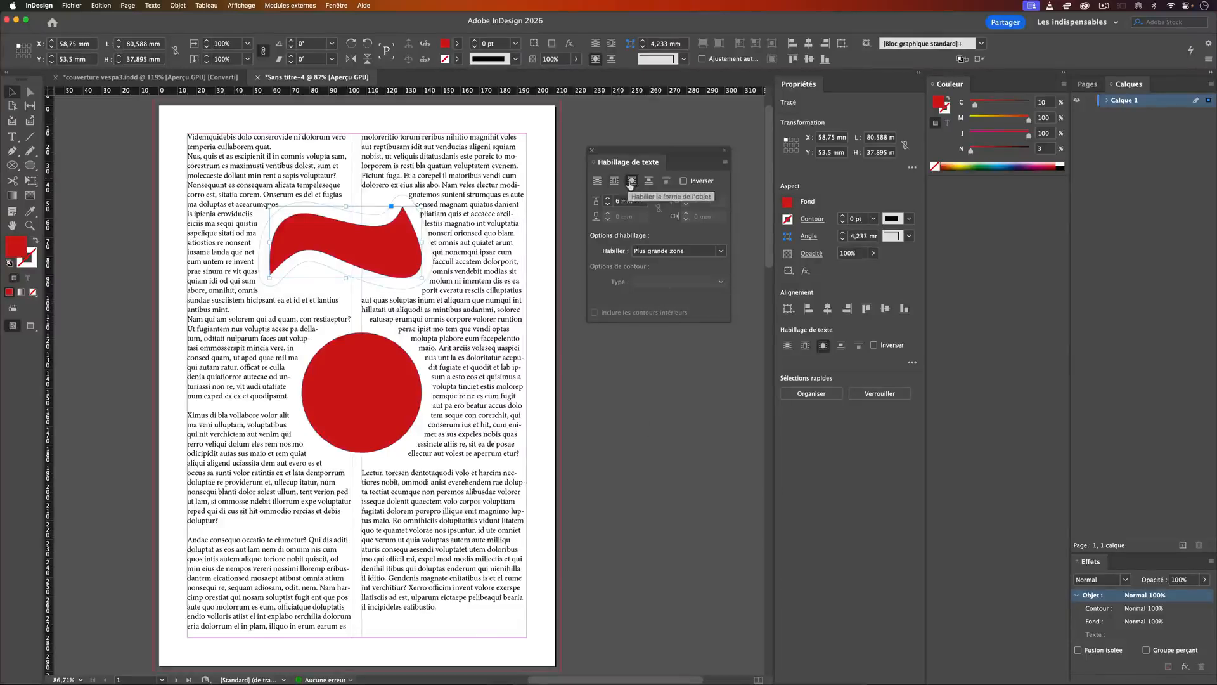
drag(622, 152, 623, 132)
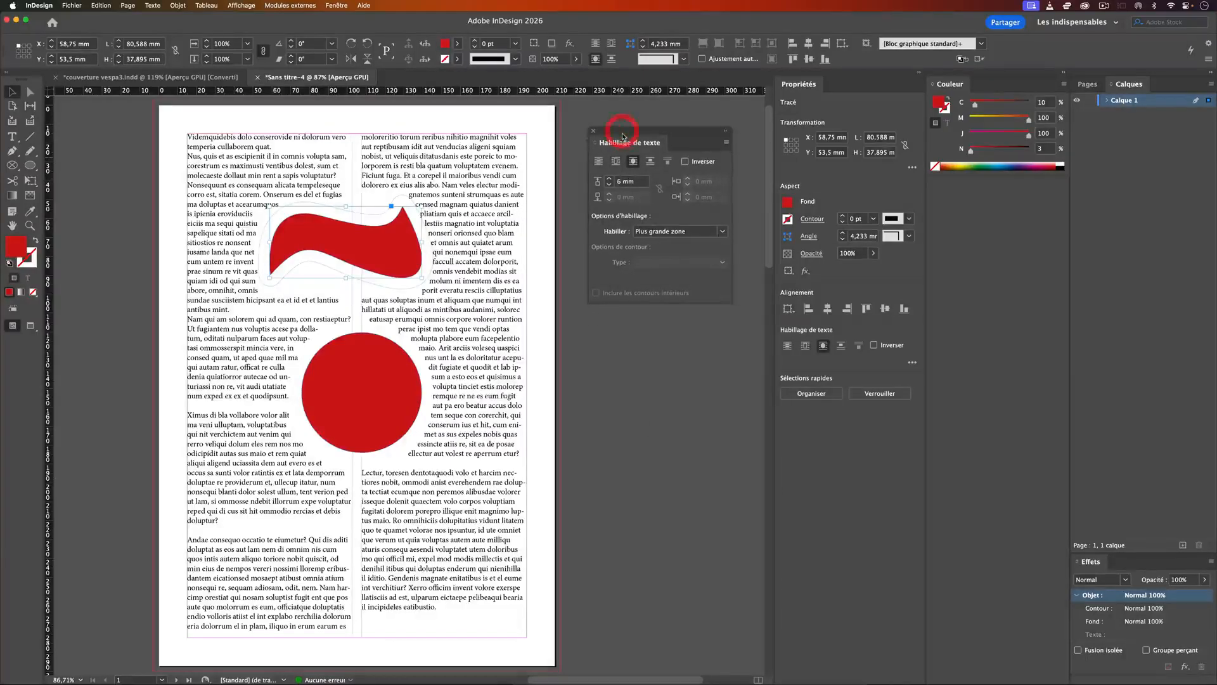